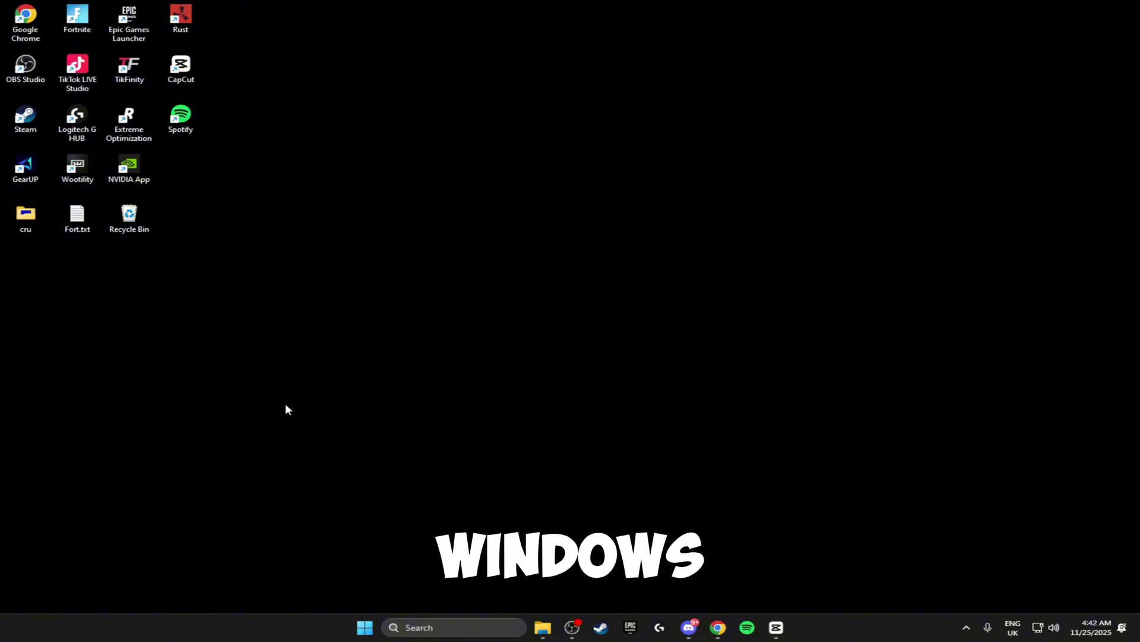
- Launch the Windows Settings app with the Windows+I shortcut
key(super+i)
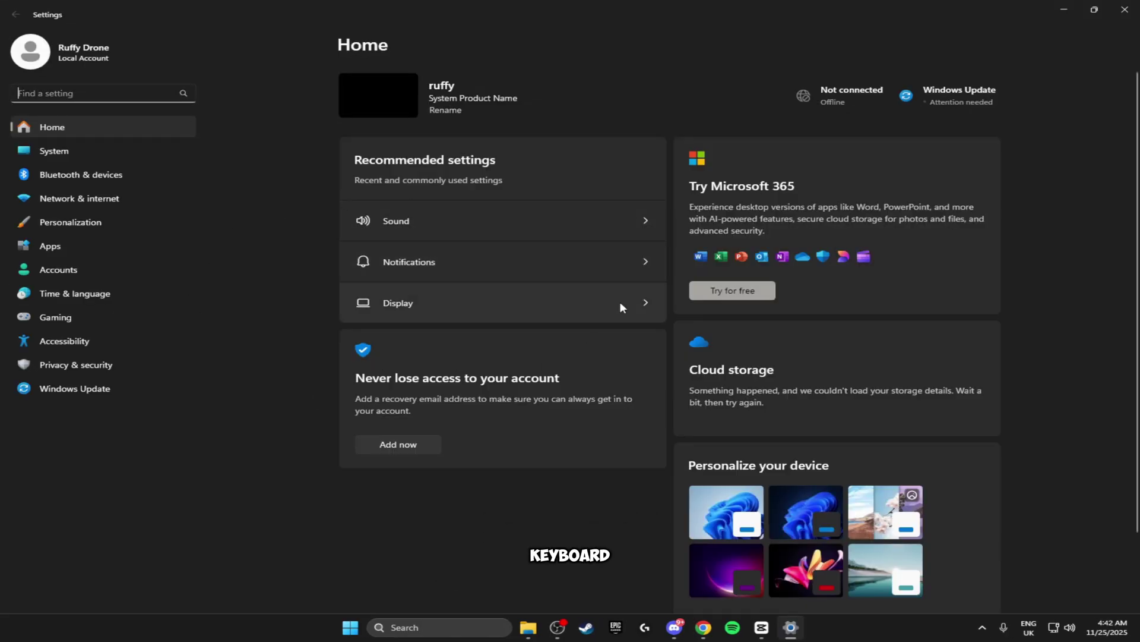
- Turn on Do not disturb in System > Notifications
click(66, 156)
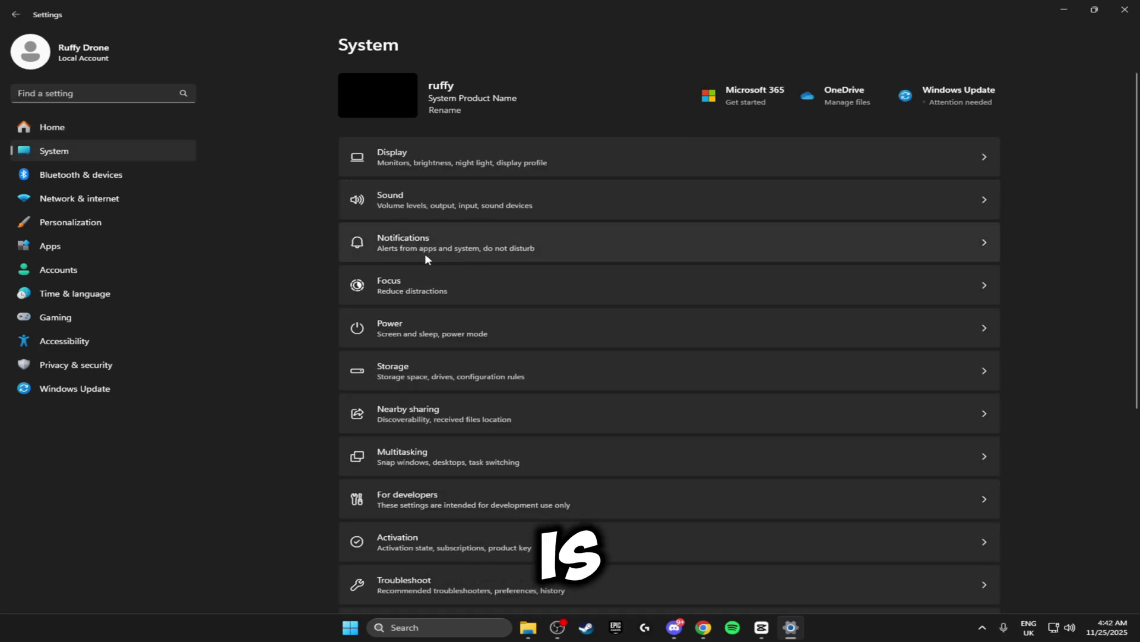
click(521, 247)
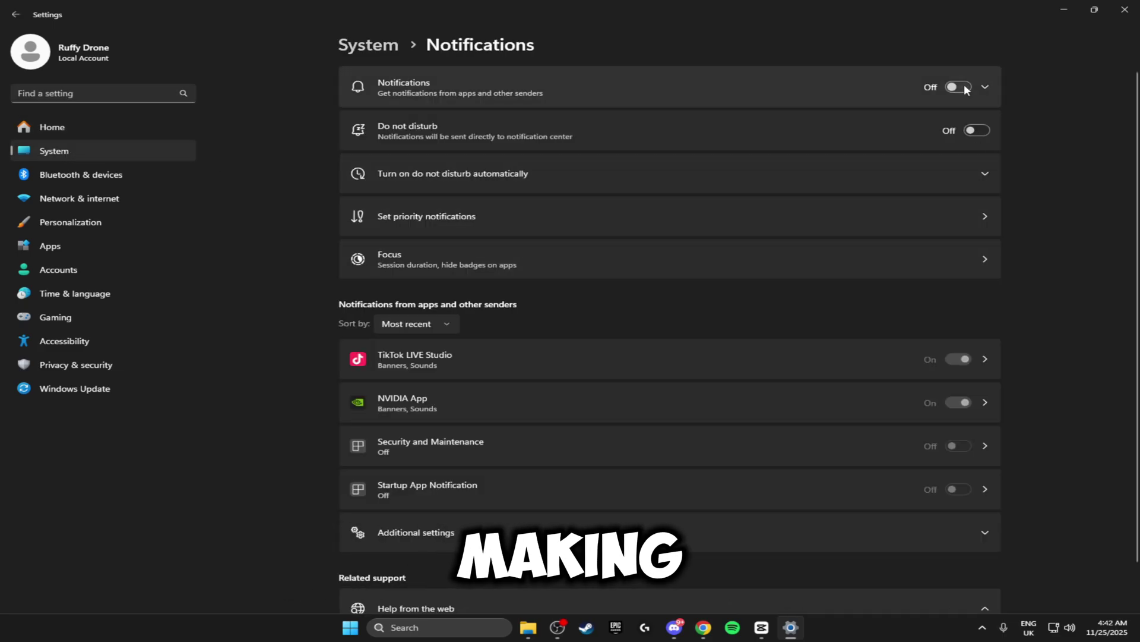
click(976, 131)
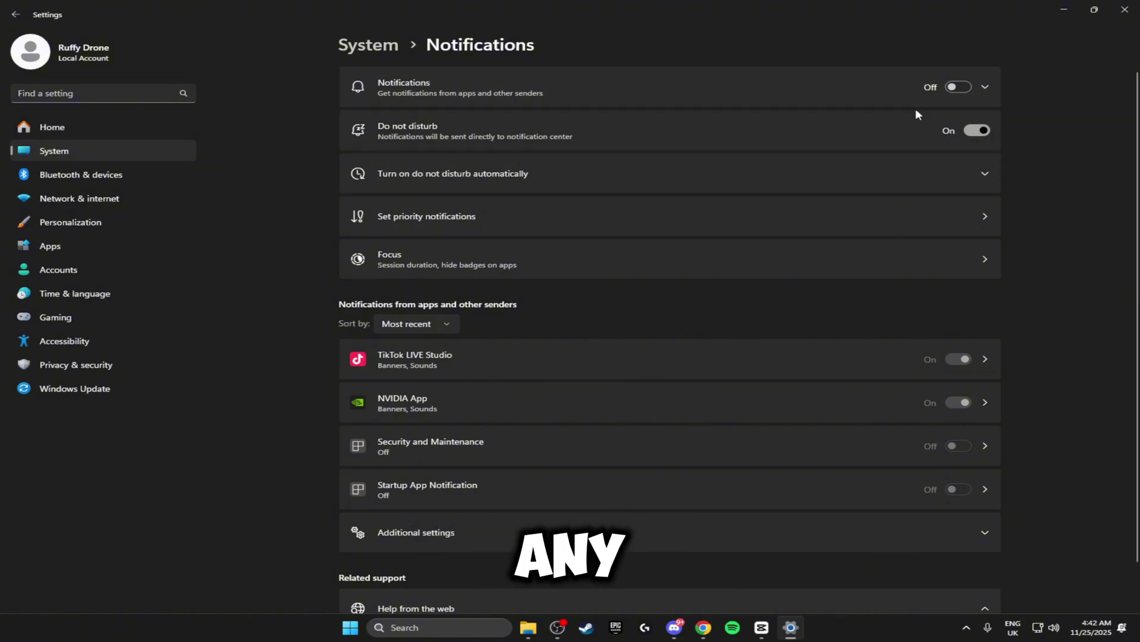
- Untick all Focus session options: Clock timer, taskbar badges and taskbar flashing
click(132, 155)
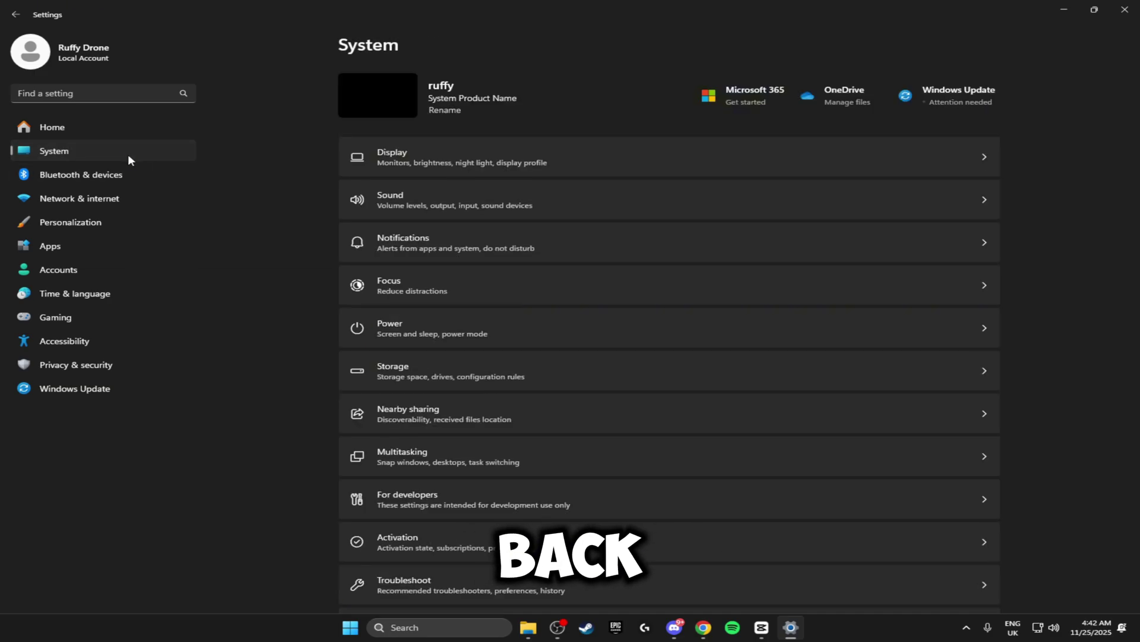
click(405, 289)
click(384, 187)
click(384, 217)
click(384, 247)
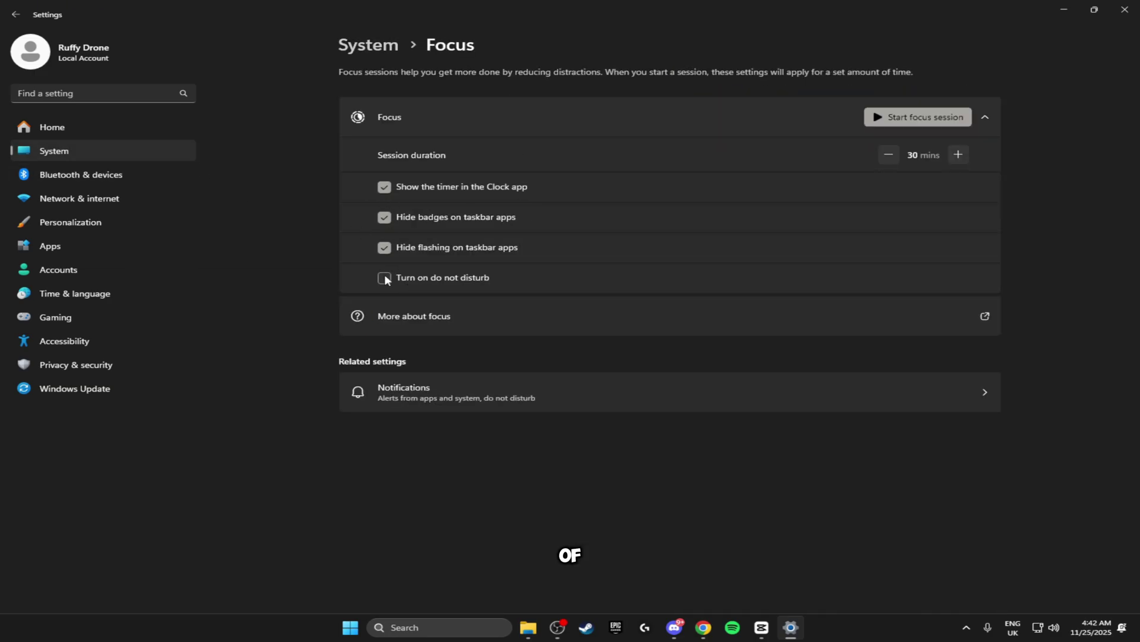
click(384, 247)
click(384, 217)
click(384, 187)
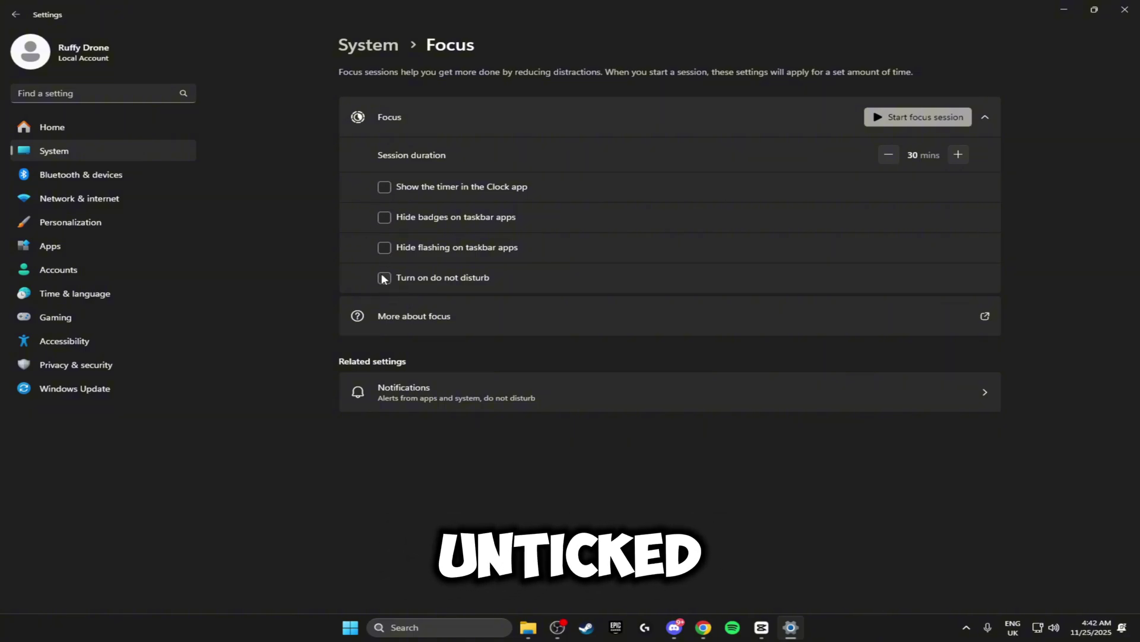
- Go back to System and open the About page
click(126, 155)
scroll(469, 368, down, 5)
click(422, 566)
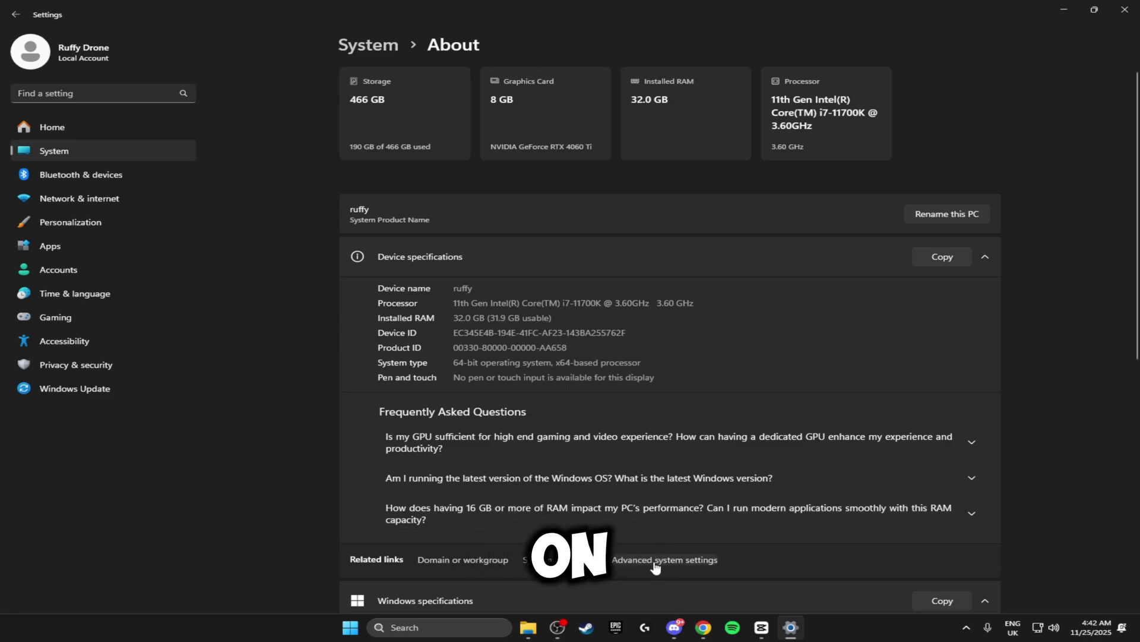
- Set visual effects to Custom with smooth font edges, thumbnails and minimize/maximize animation
click(650, 564)
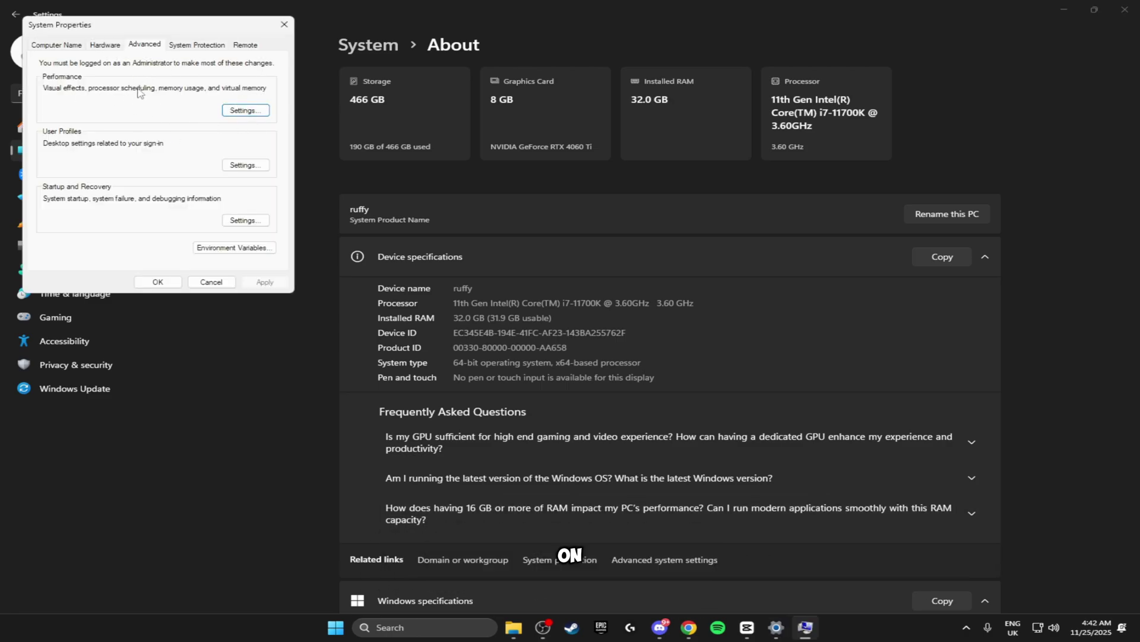
click(245, 111)
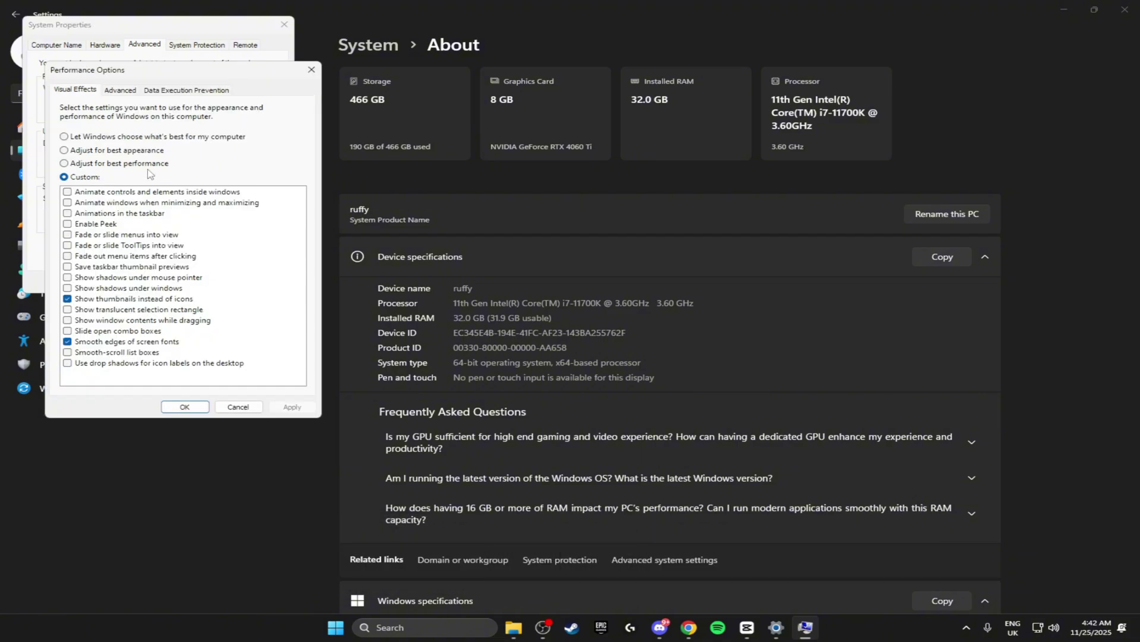
click(110, 164)
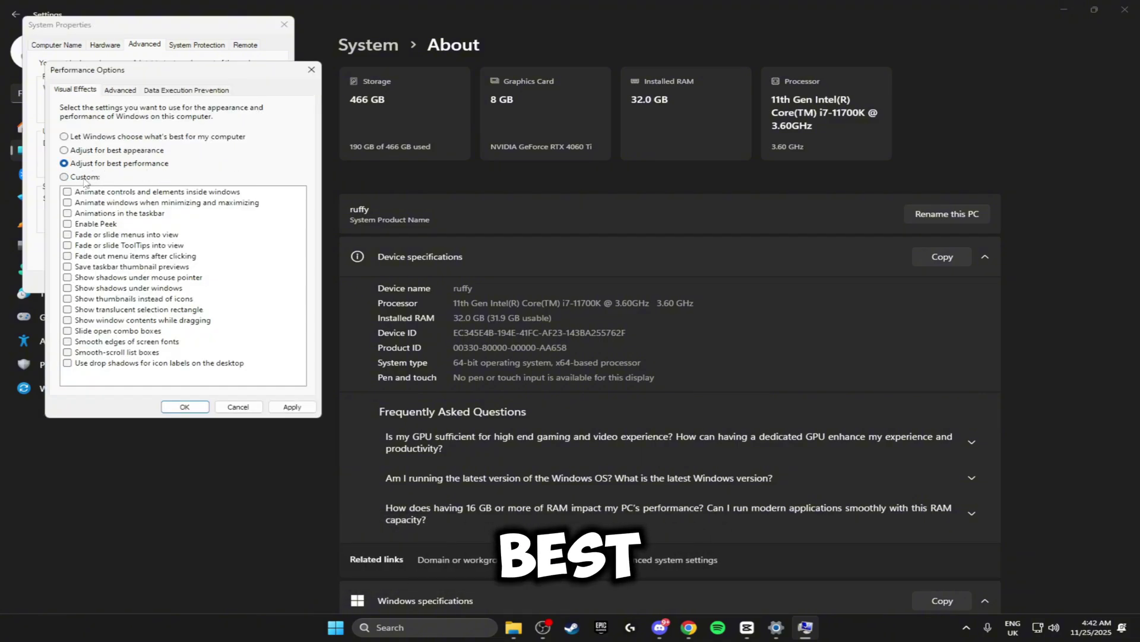
click(83, 178)
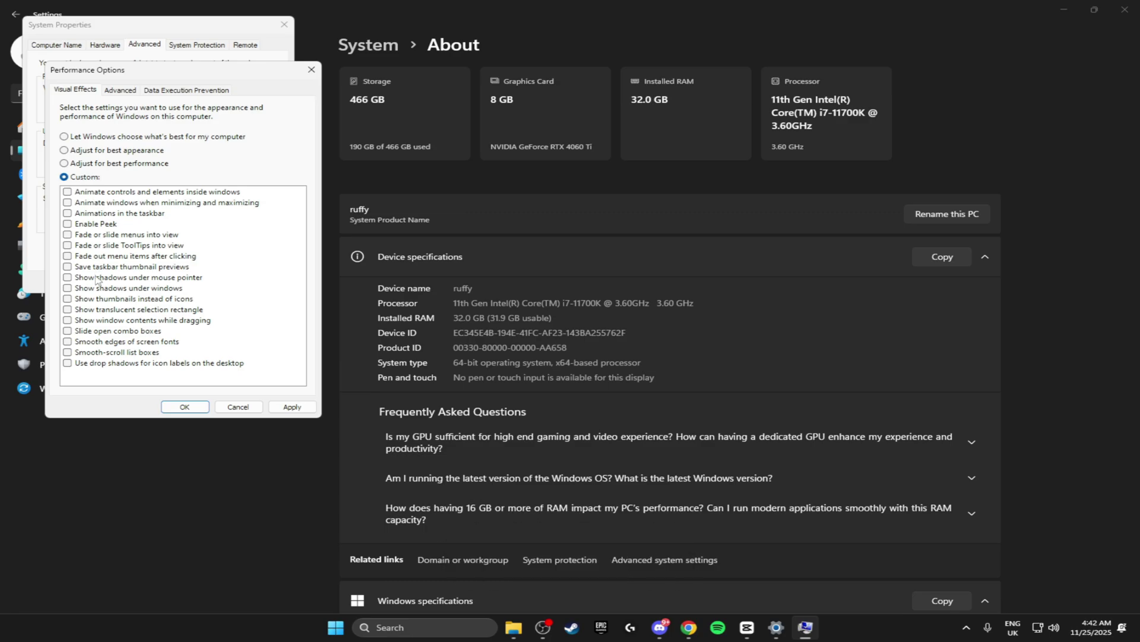
click(68, 342)
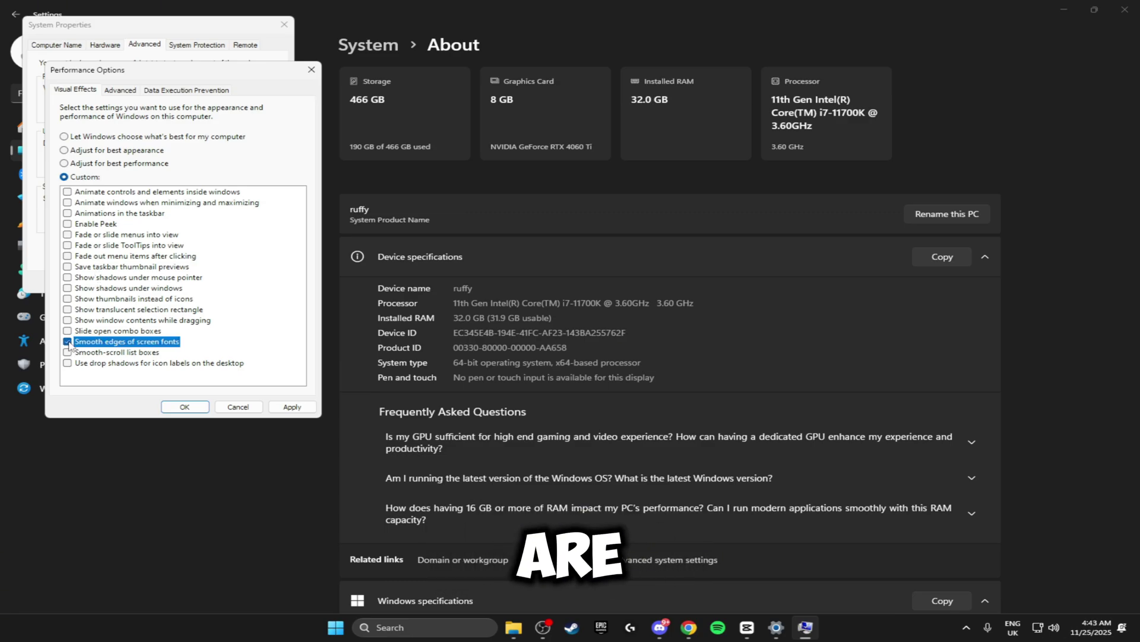
click(78, 300)
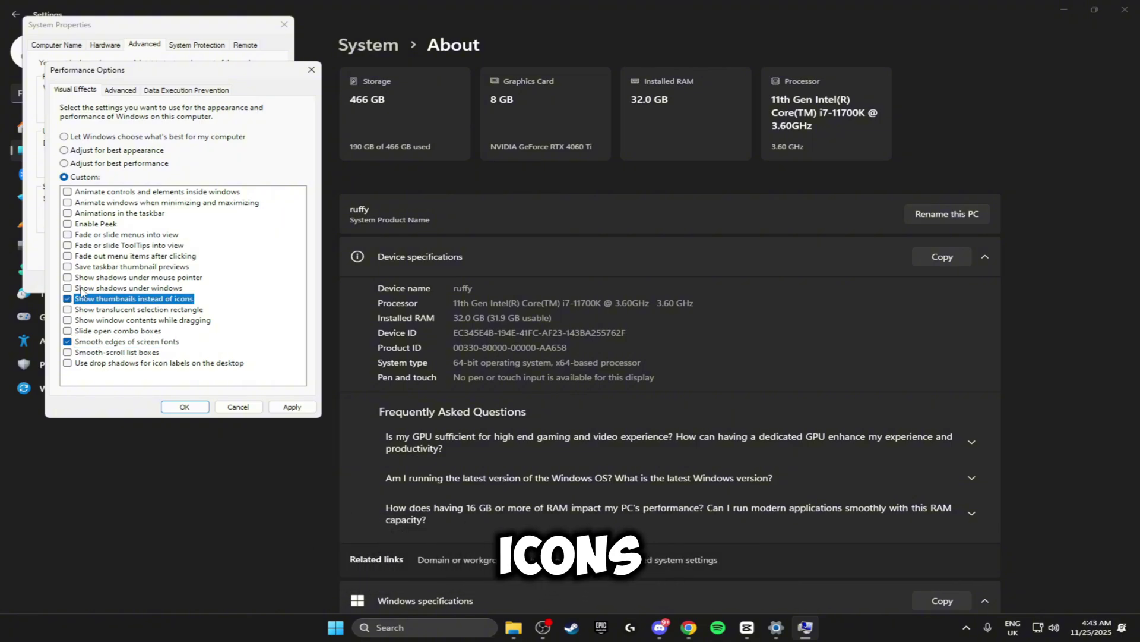
click(109, 203)
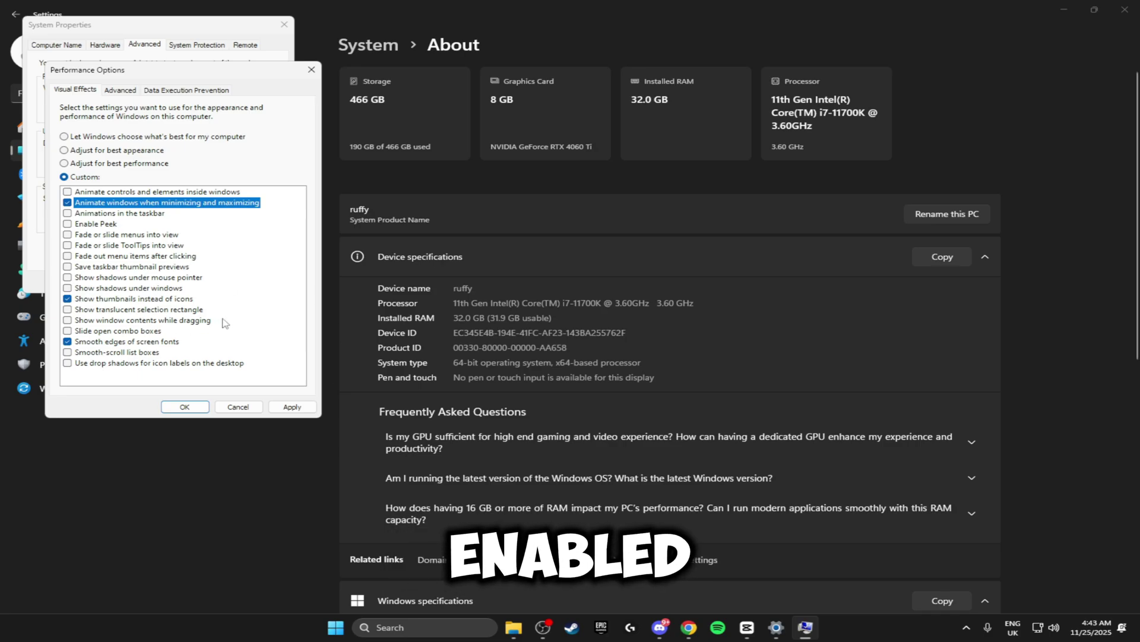
- Apply the visual effects, close both dialogs and go to Gaming settings
click(295, 407)
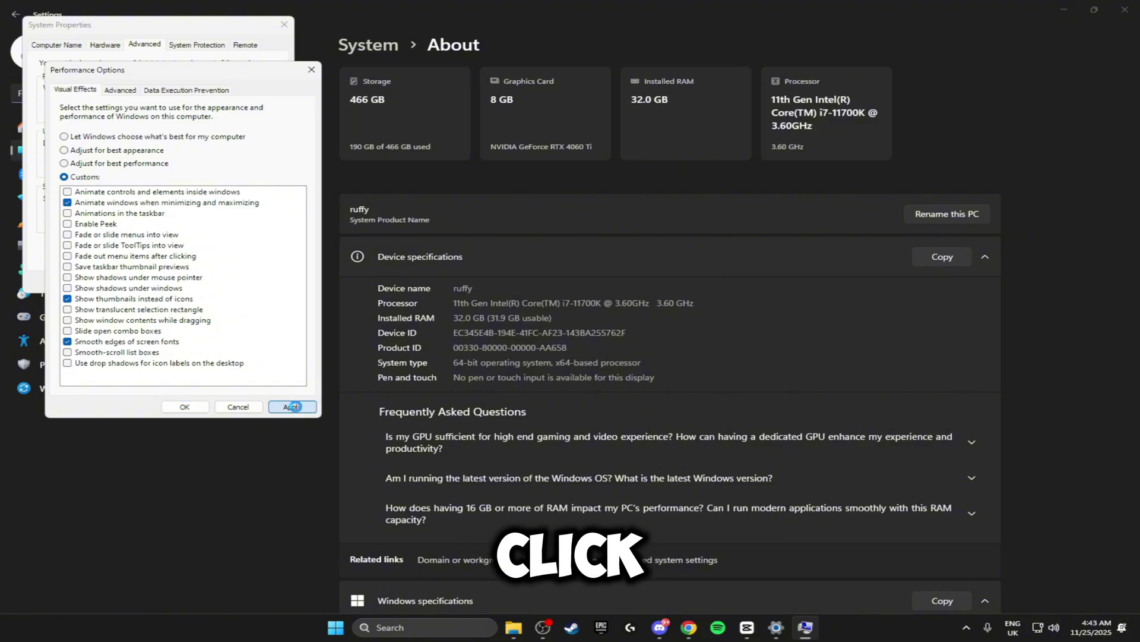
click(185, 407)
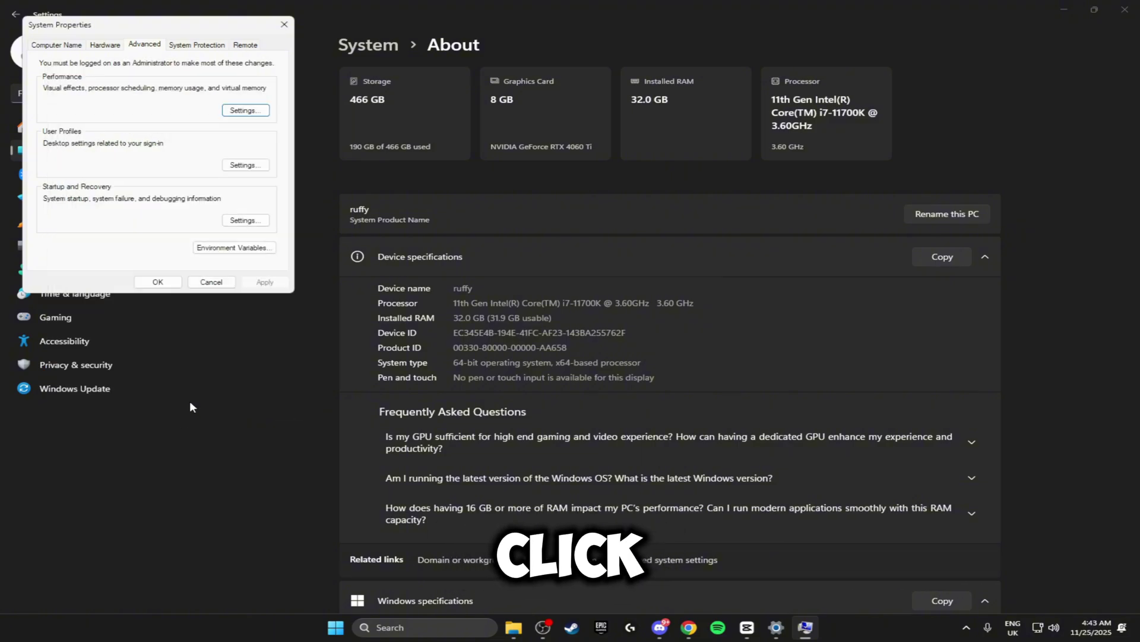
click(178, 284)
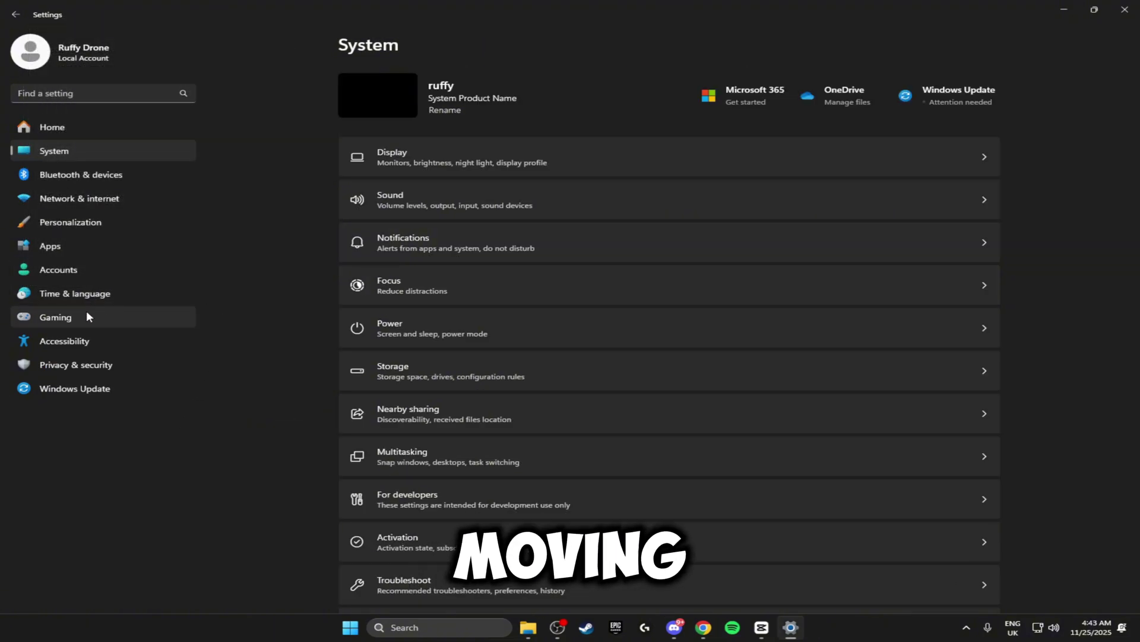
click(87, 310)
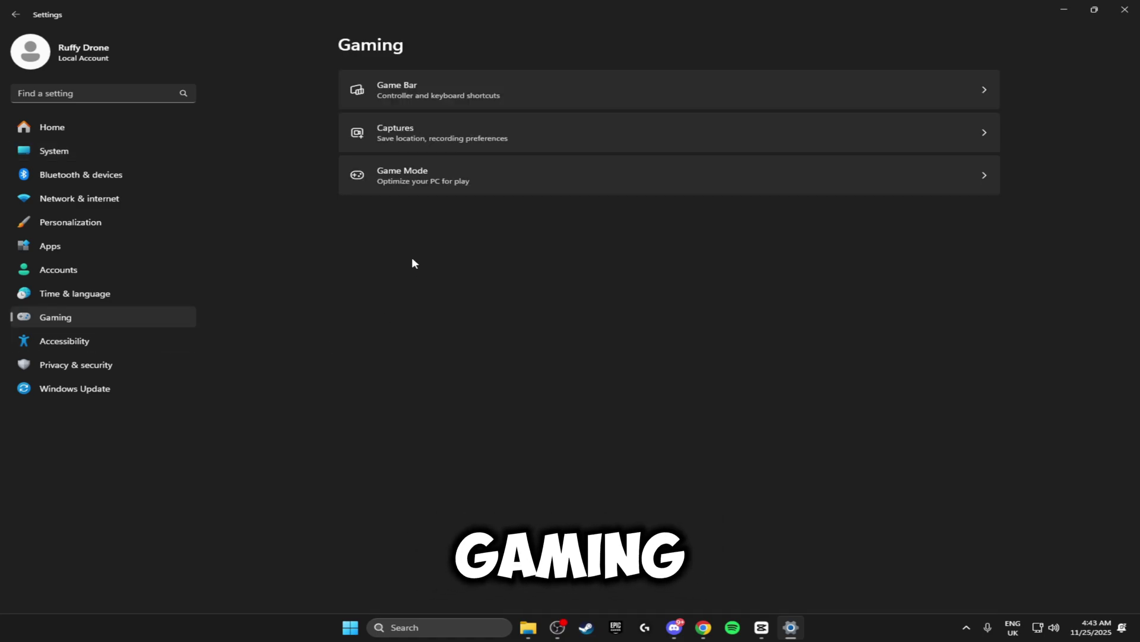
- Check Game Bar and Game Mode, and confirm hardware-accelerated GPU scheduling stays on
click(486, 92)
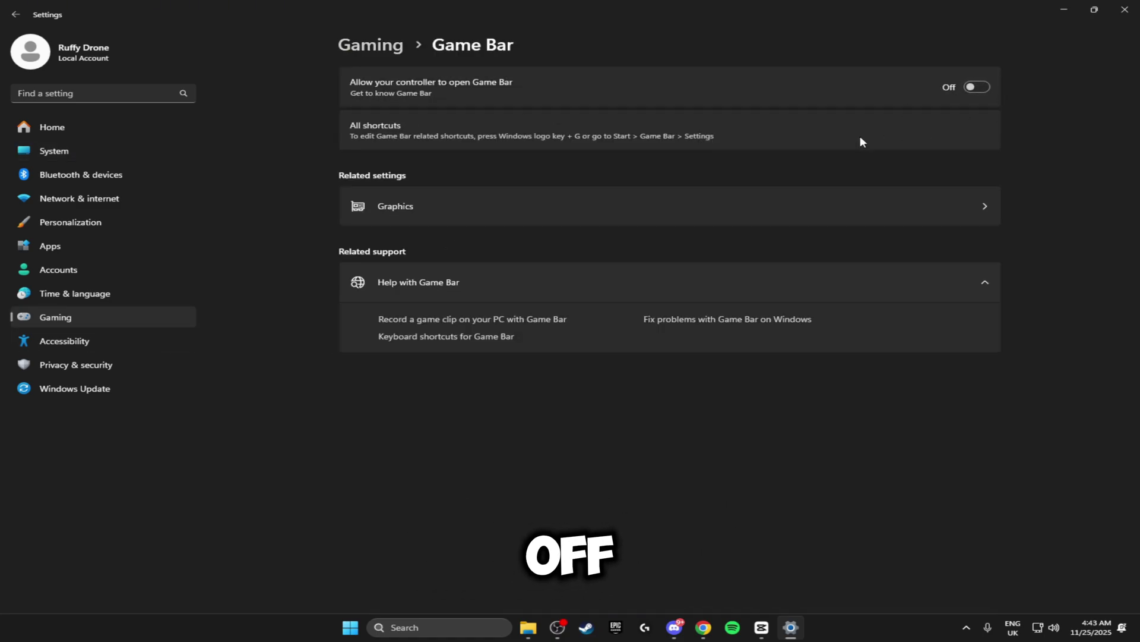
click(131, 316)
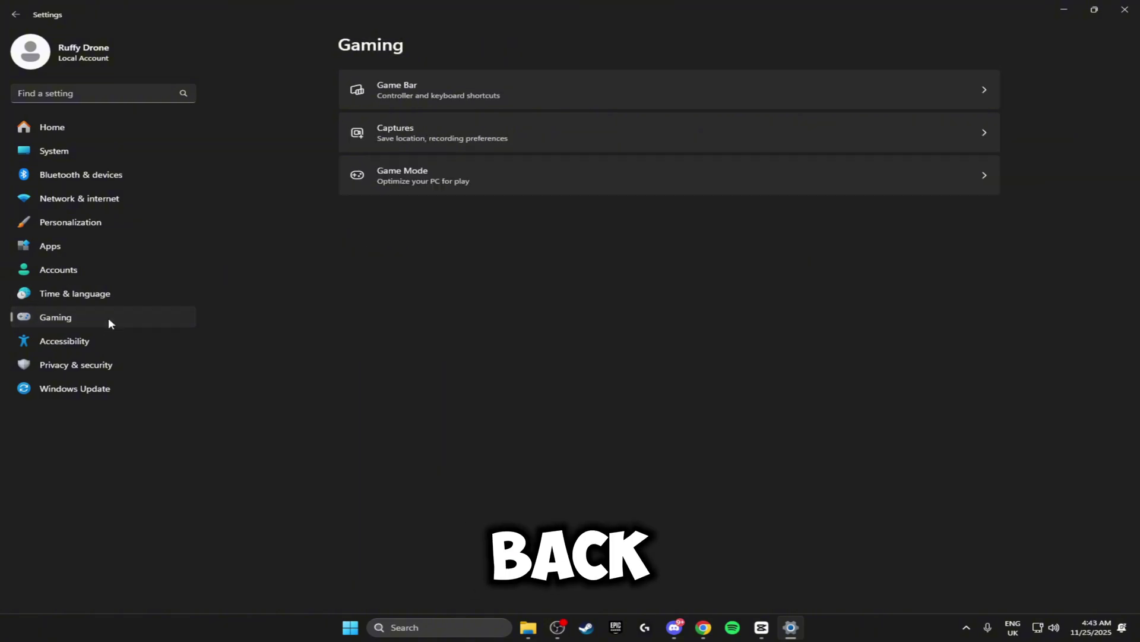
click(521, 178)
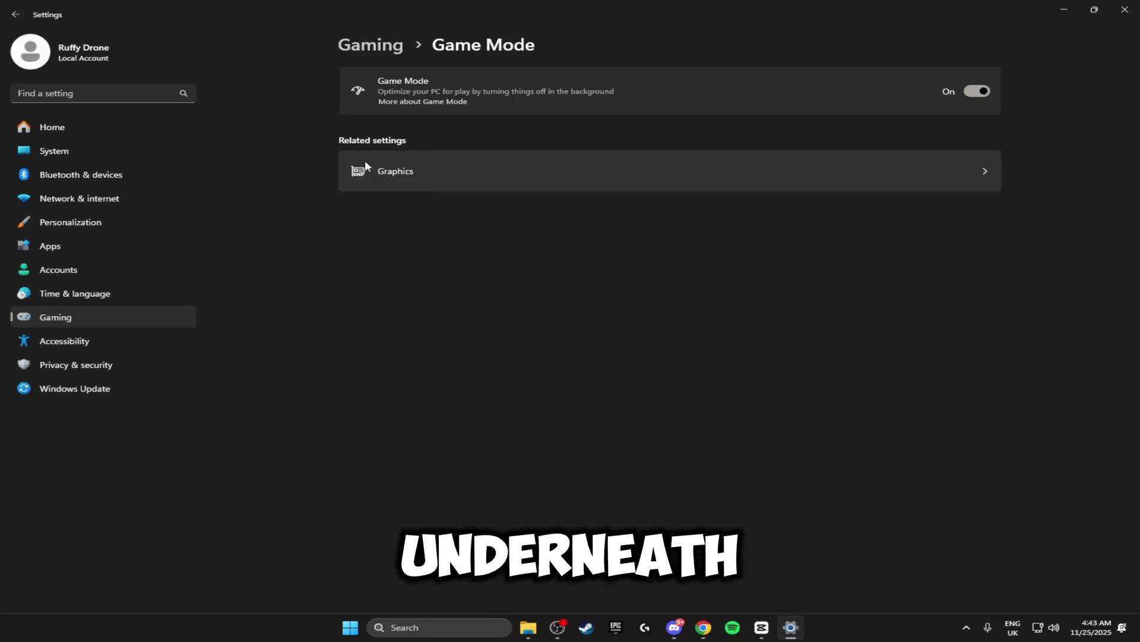
click(410, 175)
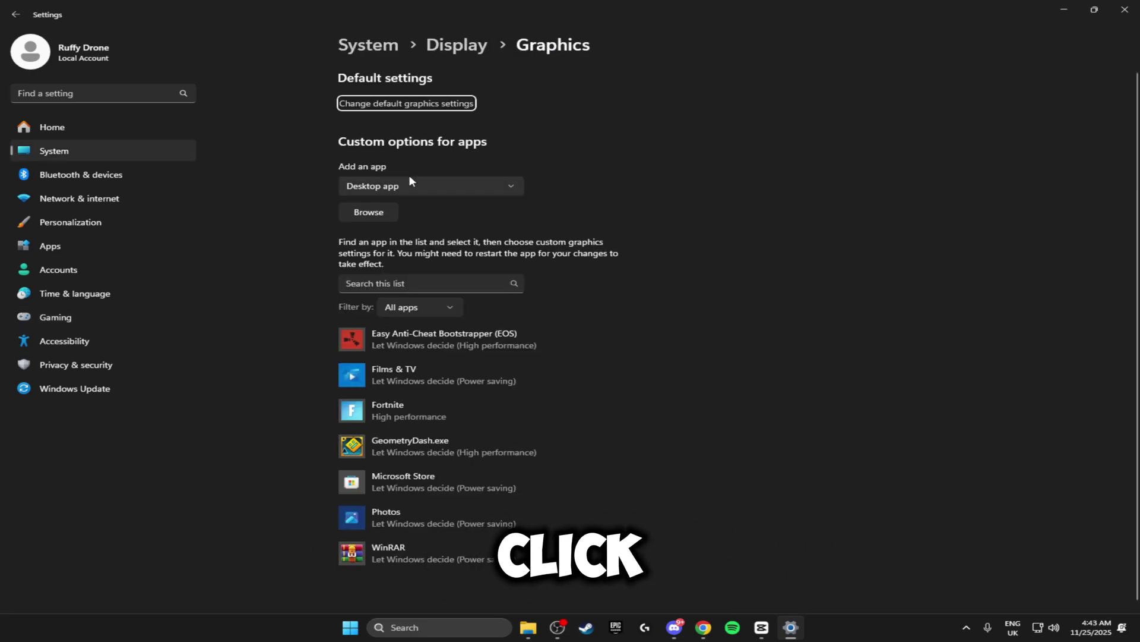
click(383, 106)
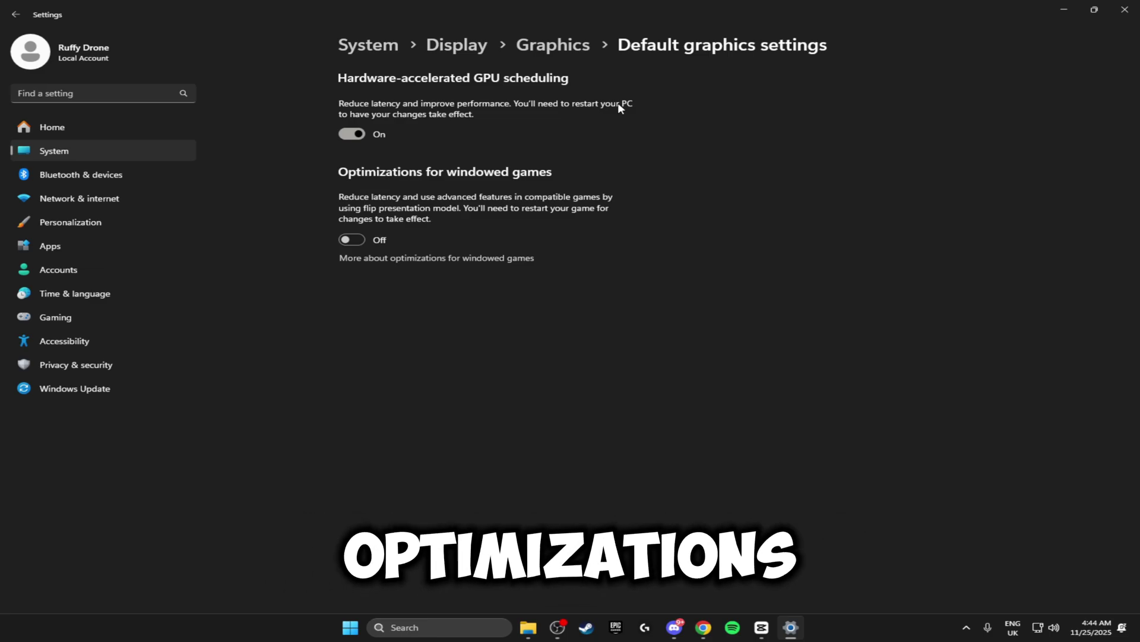
click(59, 244)
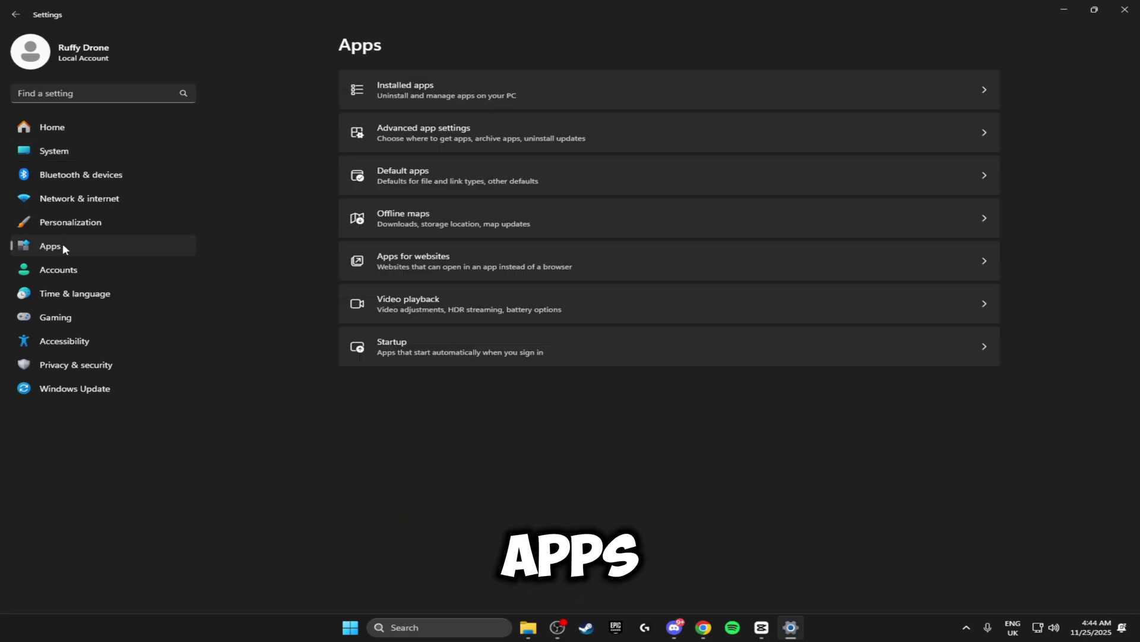
- Review the 36 installed apps, checking wooting-analog-sdk's options without uninstalling it
click(474, 95)
scroll(833, 336, down, 10)
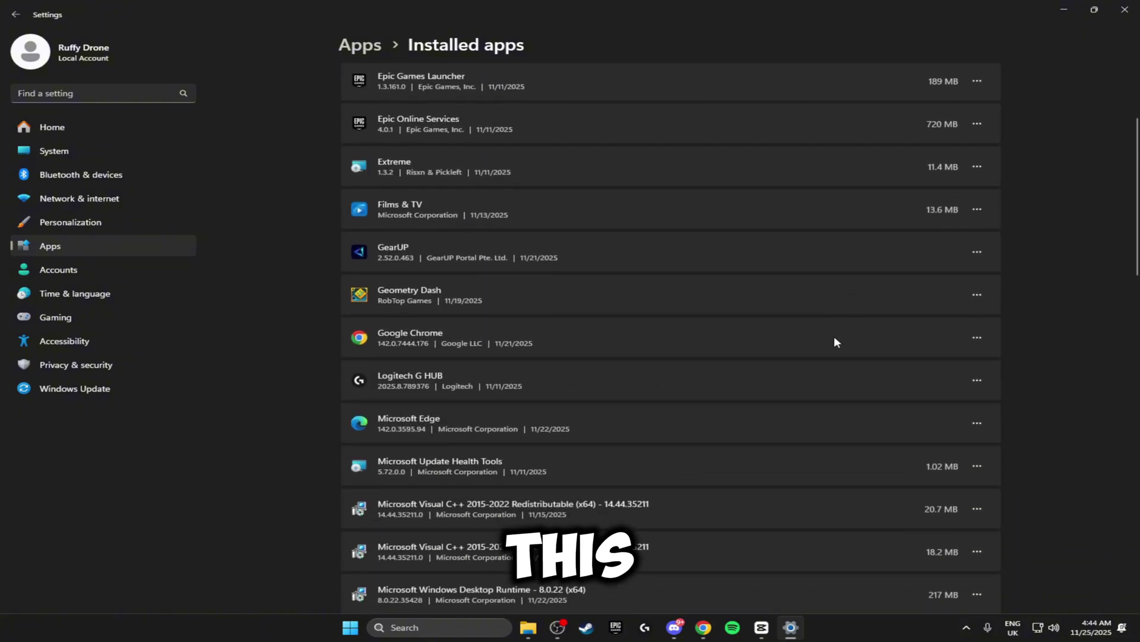
scroll(819, 318, down, 7)
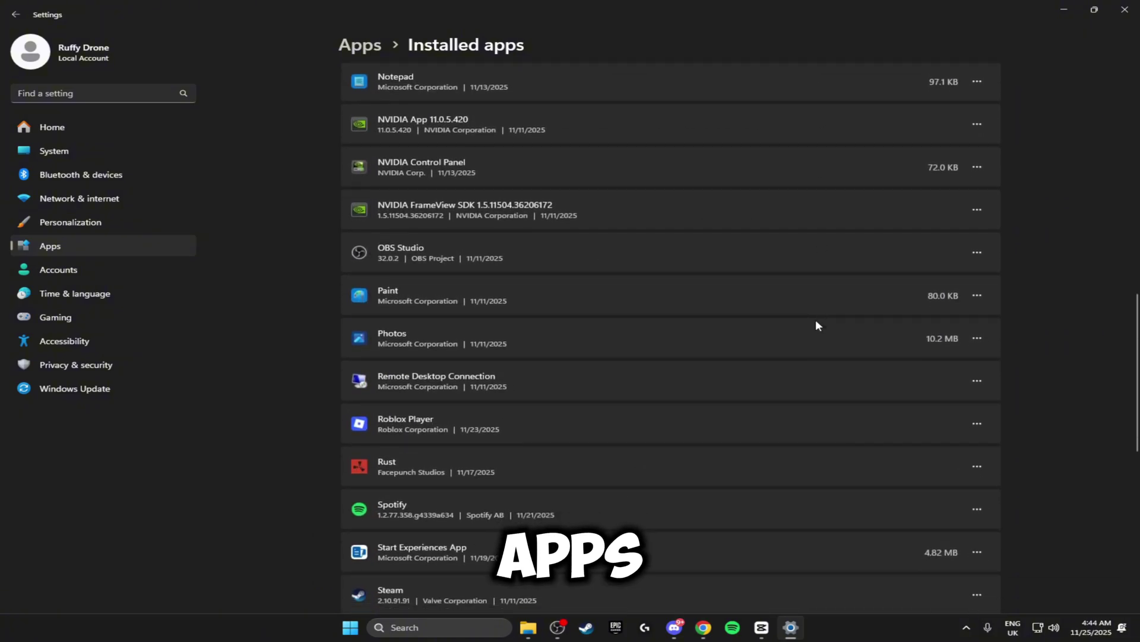
scroll(772, 339, down, 3)
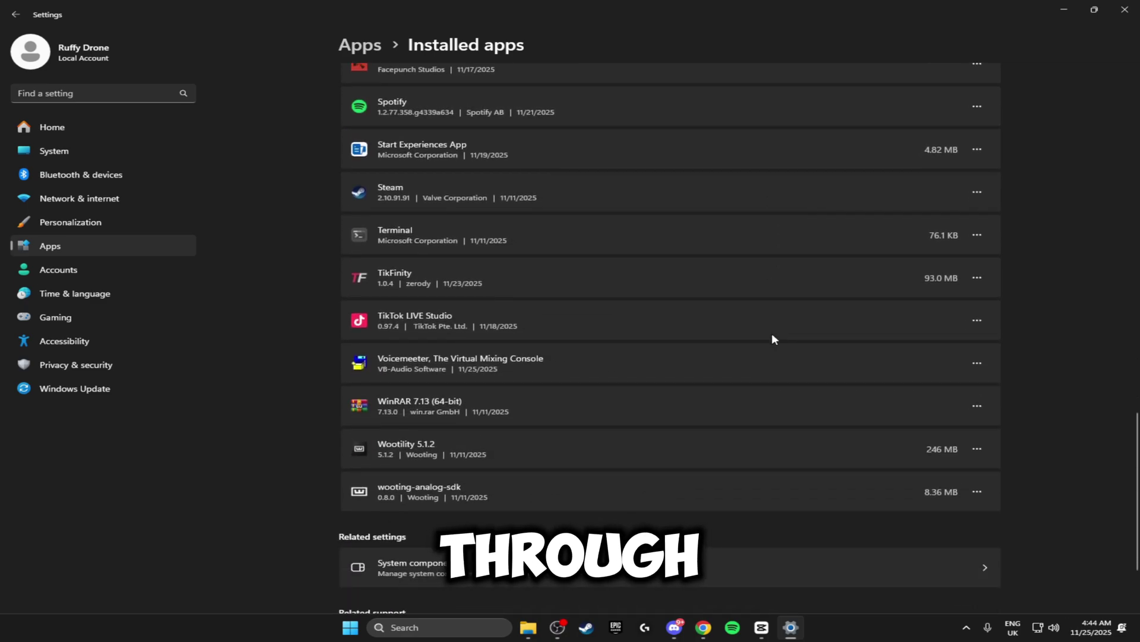
click(977, 491)
click(843, 536)
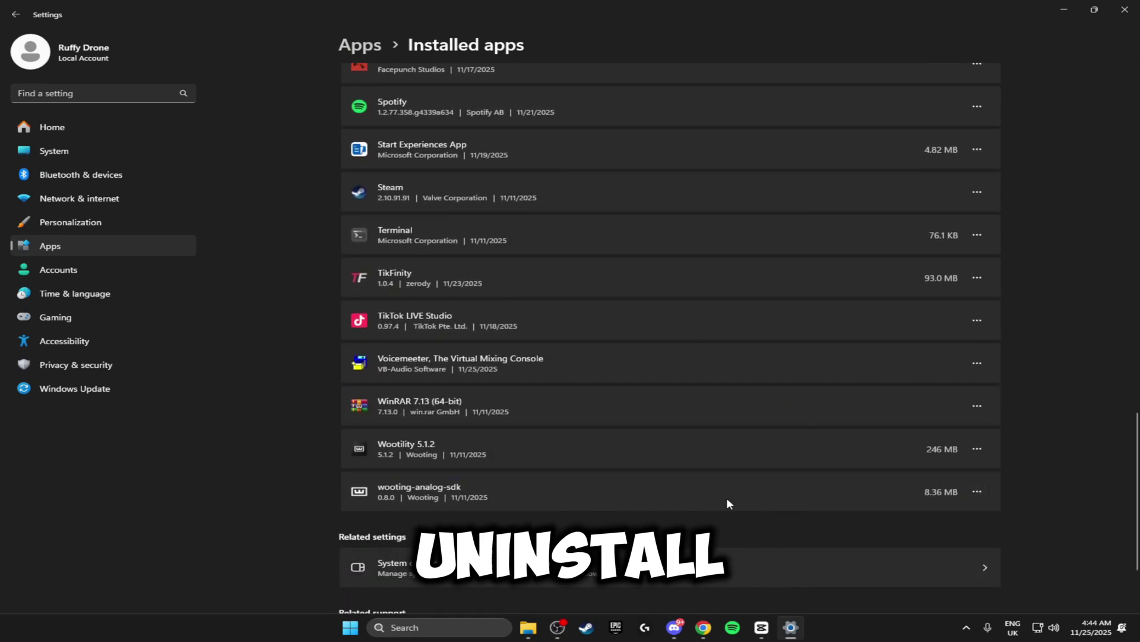
scroll(726, 497, up, 13)
scroll(654, 475, up, 5)
scroll(496, 380, up, 2)
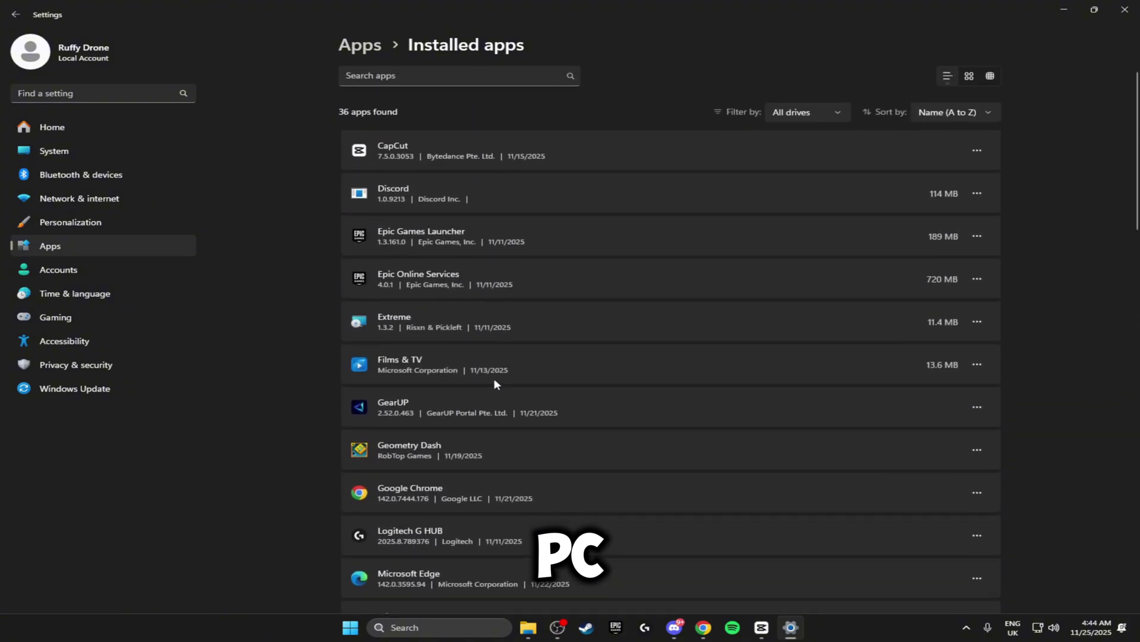
click(98, 363)
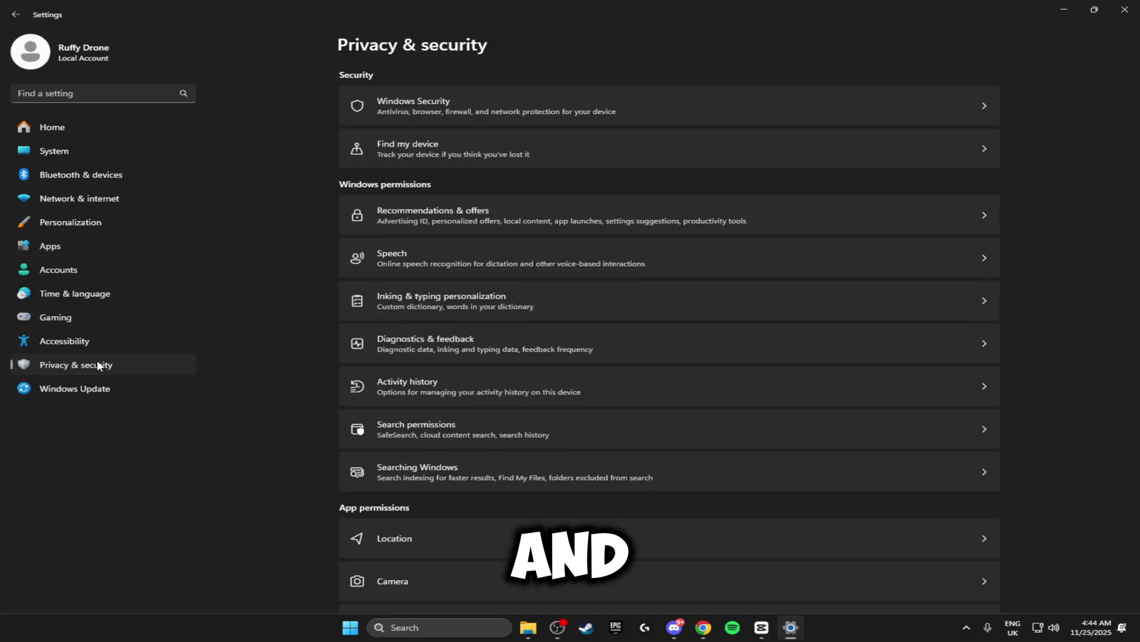
- Turn off Show notifications in Settings, view Accessibility visual effects, then close Settings
click(396, 216)
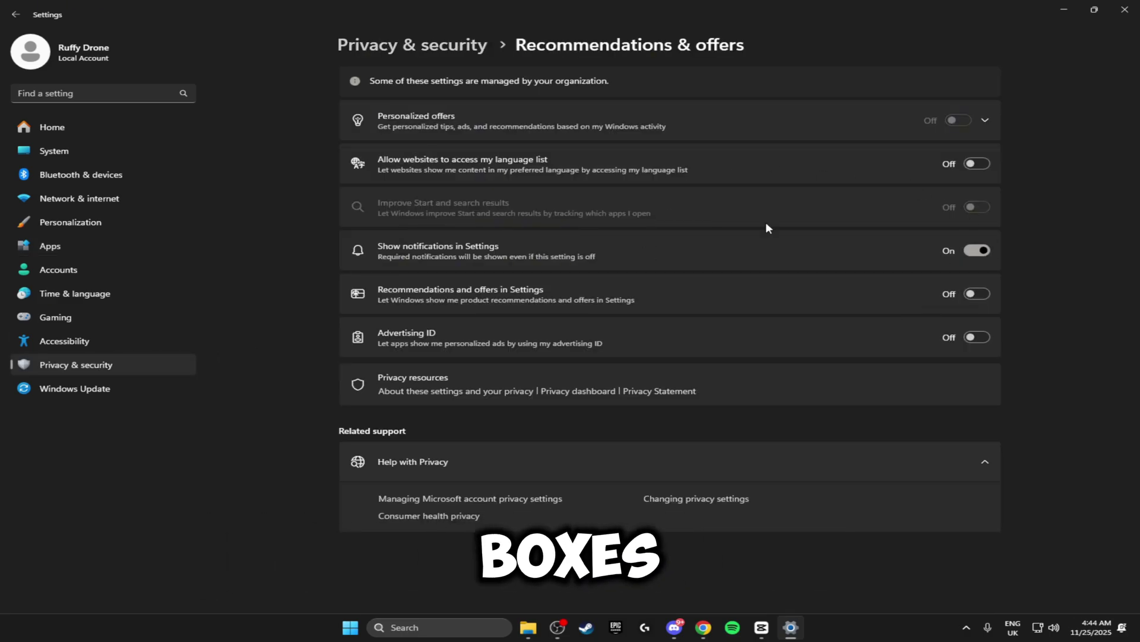
click(974, 251)
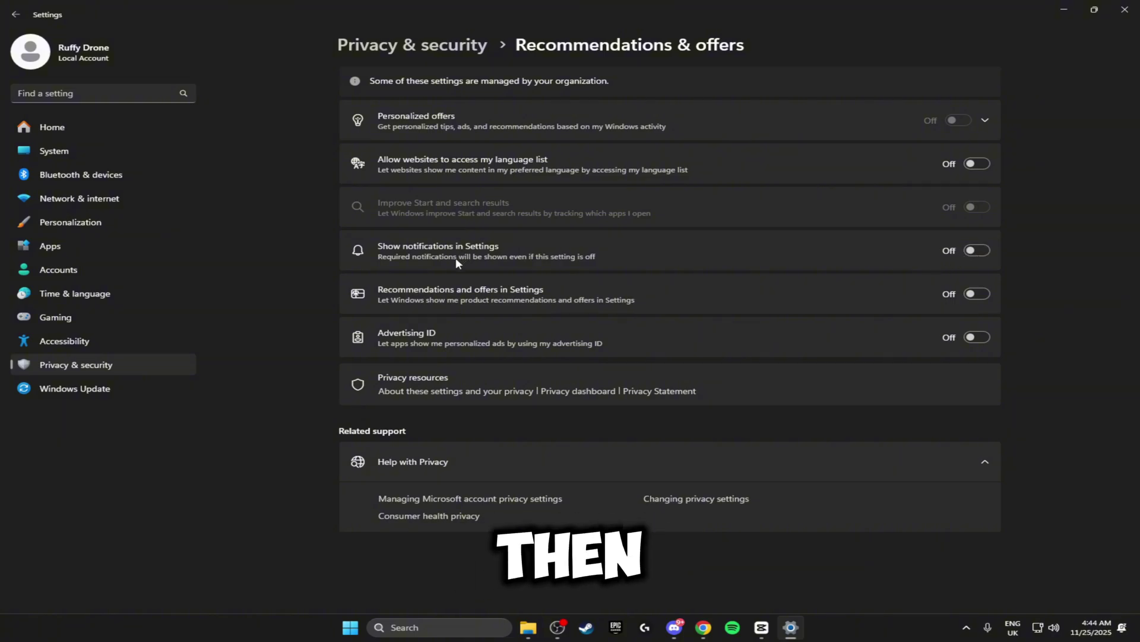
click(42, 342)
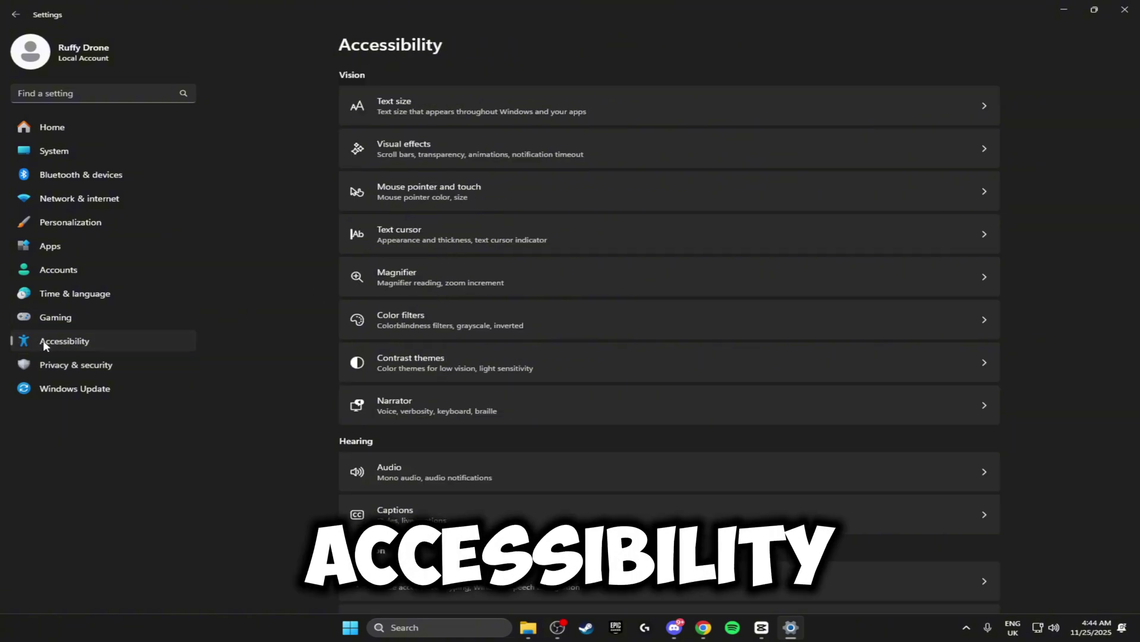
click(440, 148)
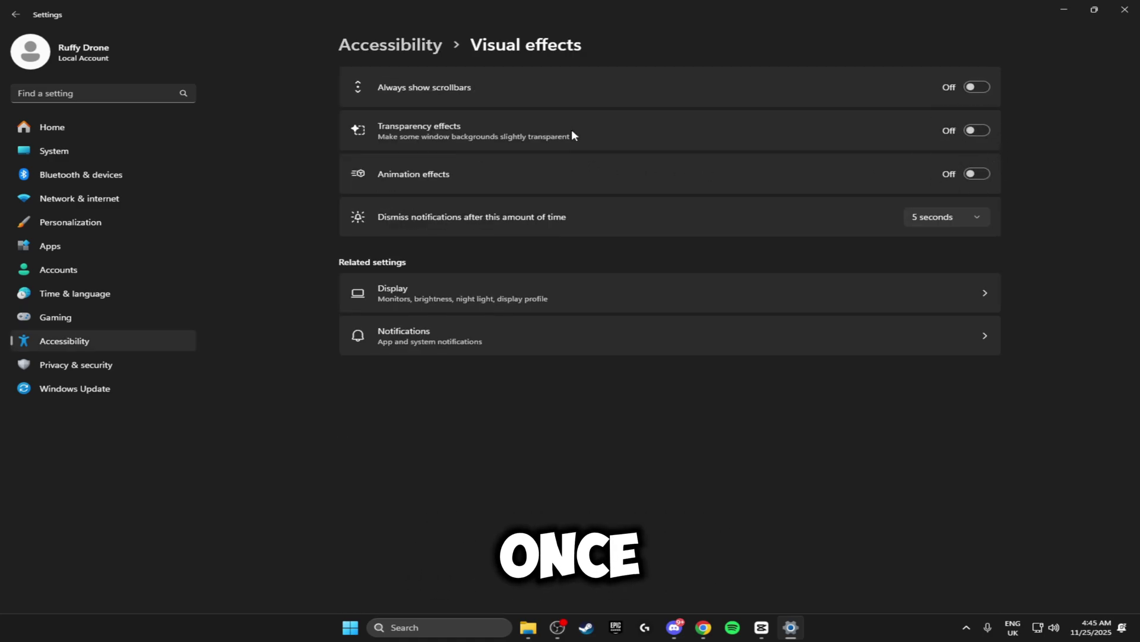
click(1125, 10)
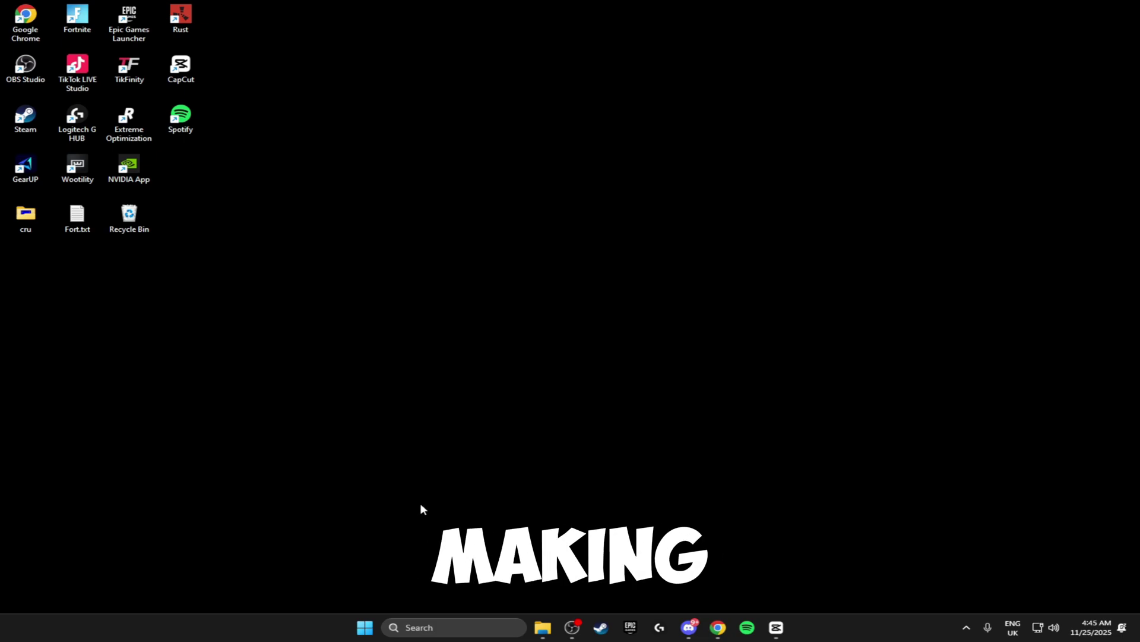
- Search 'mouse', open Mouse settings and review Pointer Options in Mouse Properties
click(451, 619)
text(mouse)
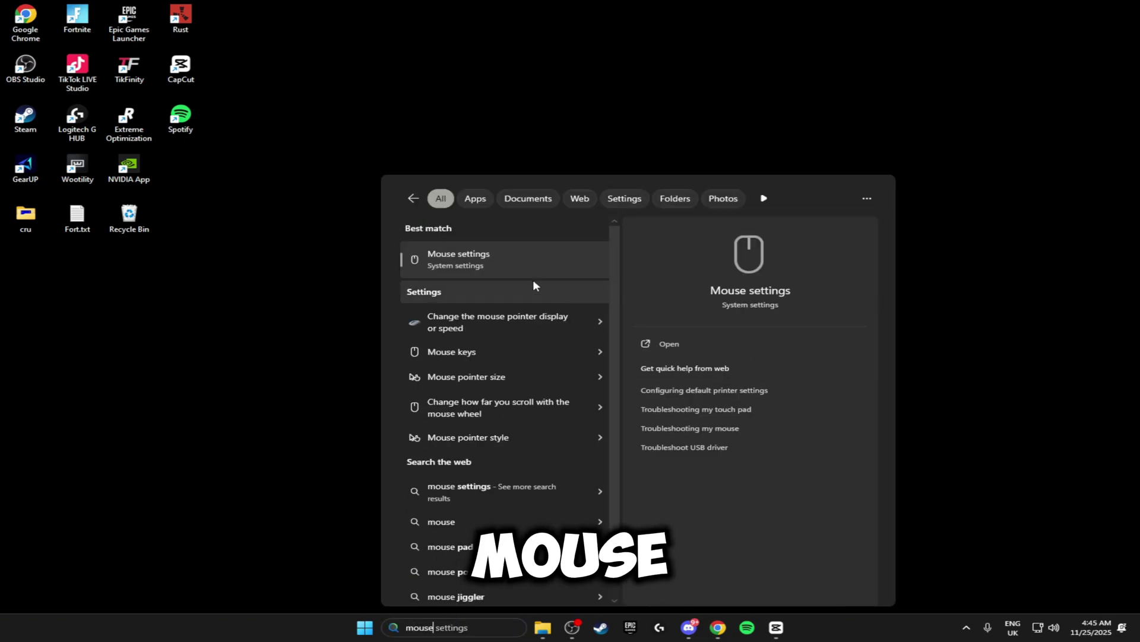
click(457, 250)
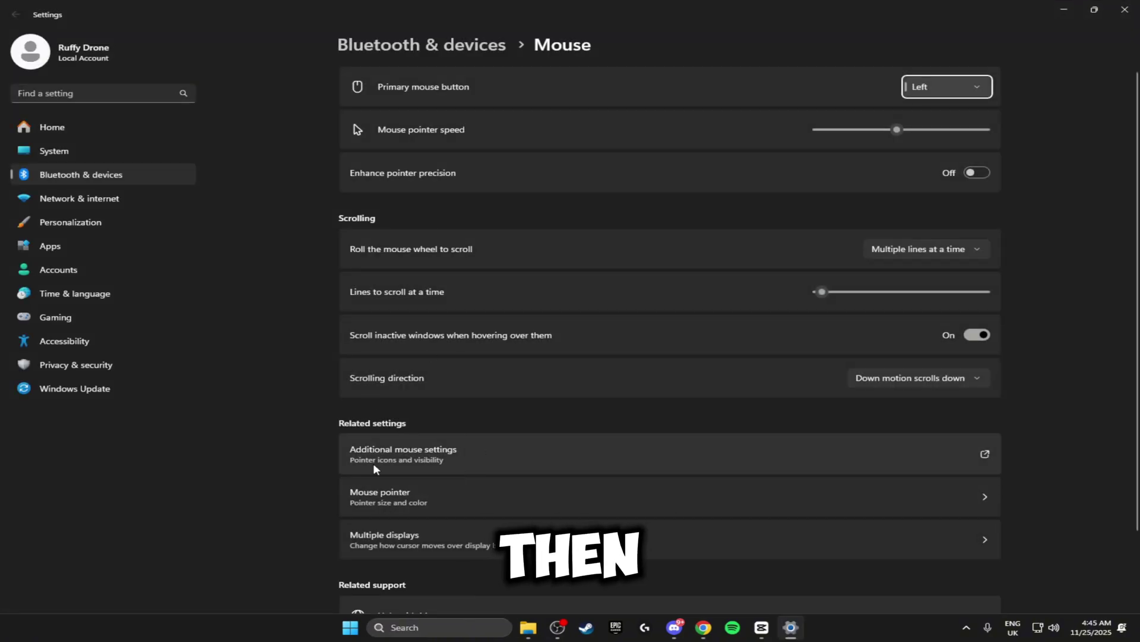
click(402, 457)
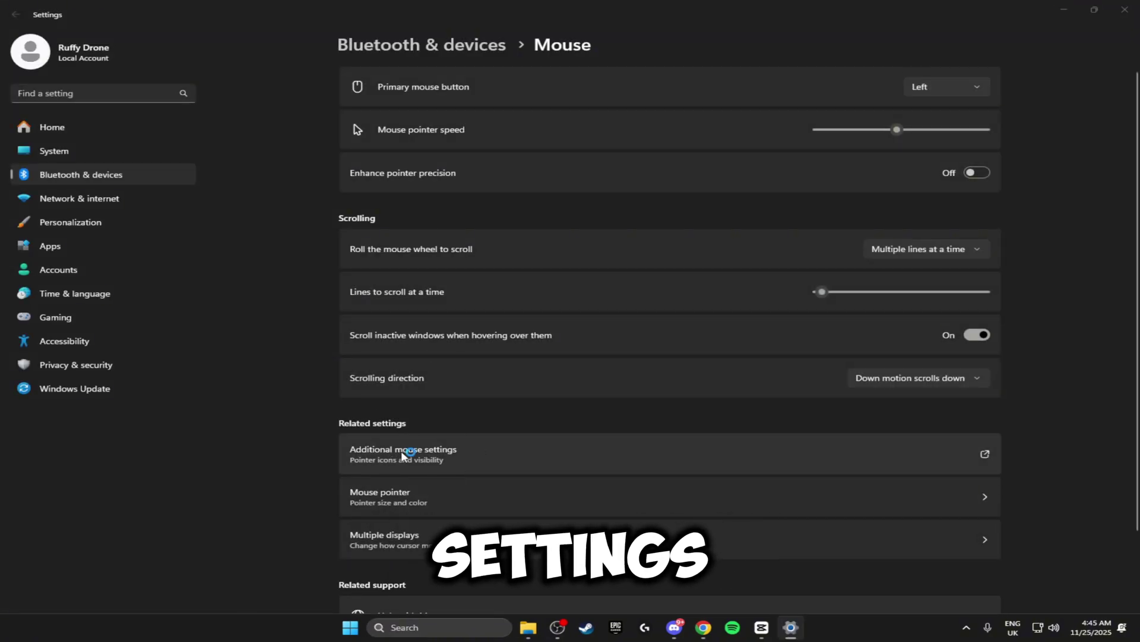
click(134, 61)
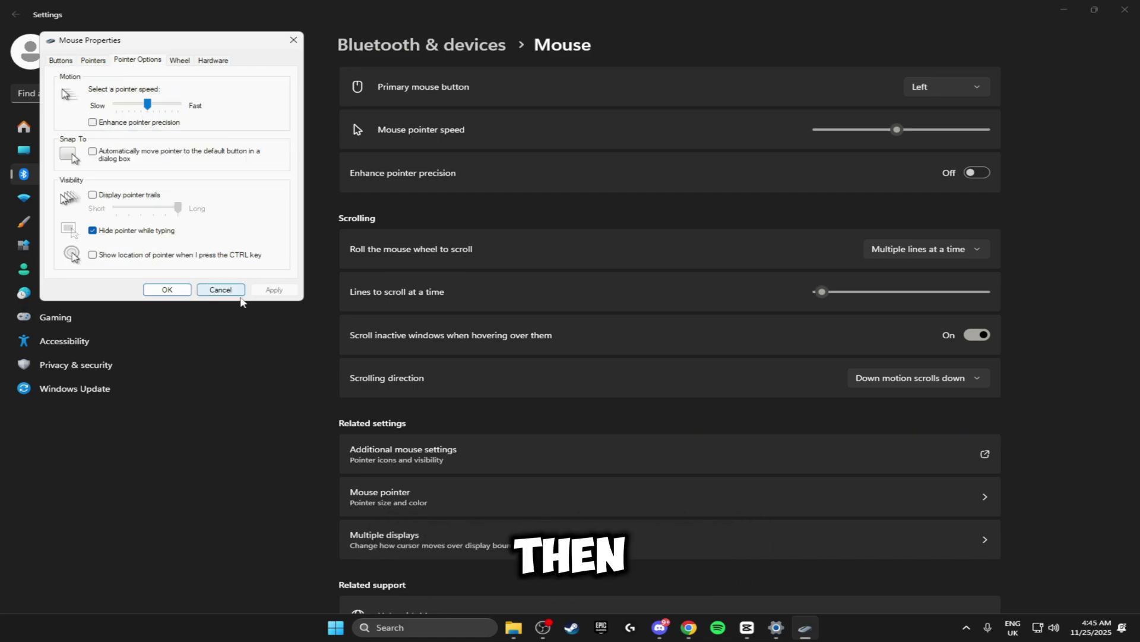
click(294, 40)
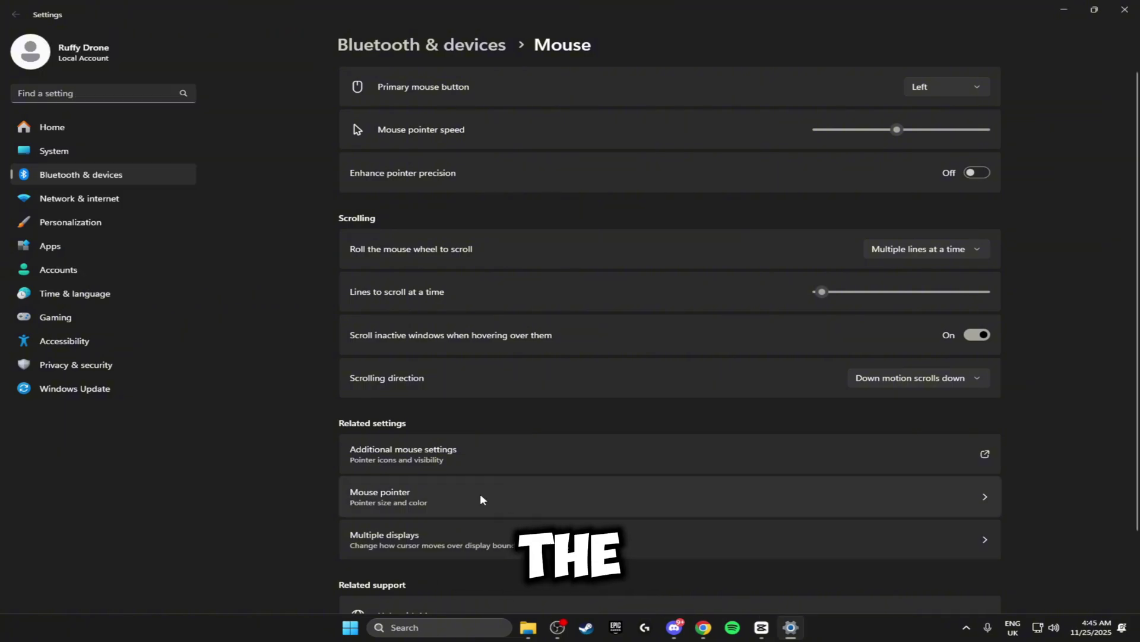
click(416, 626)
- Set Mouse Keys acceleration to Slow in Control Panel's Ease of Access Center and save
text(control)
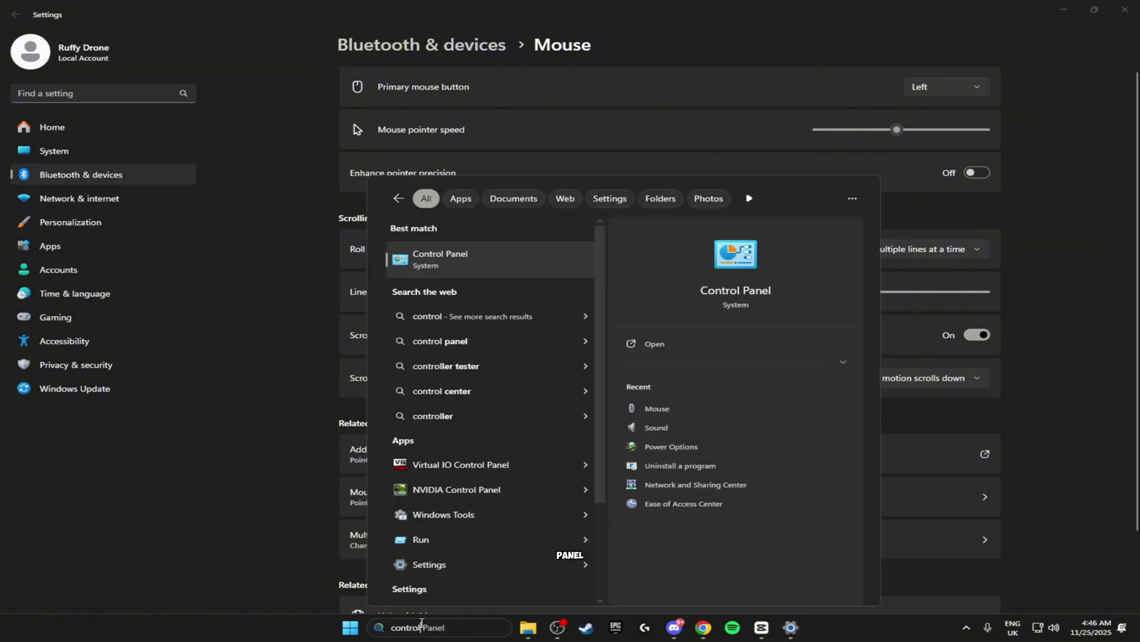
click(439, 257)
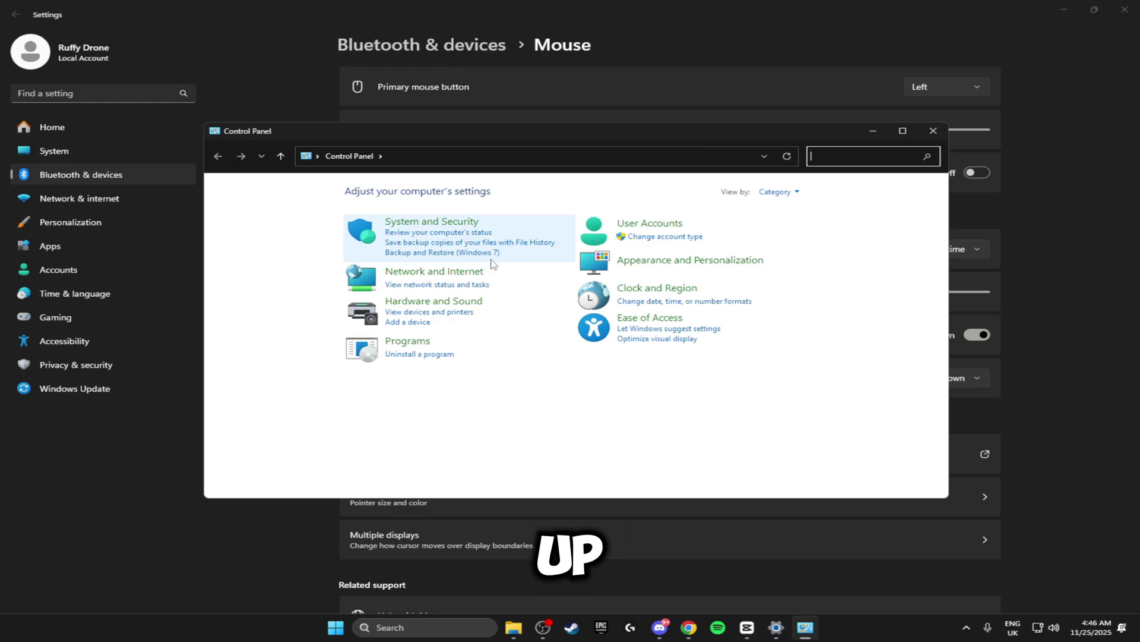
click(653, 320)
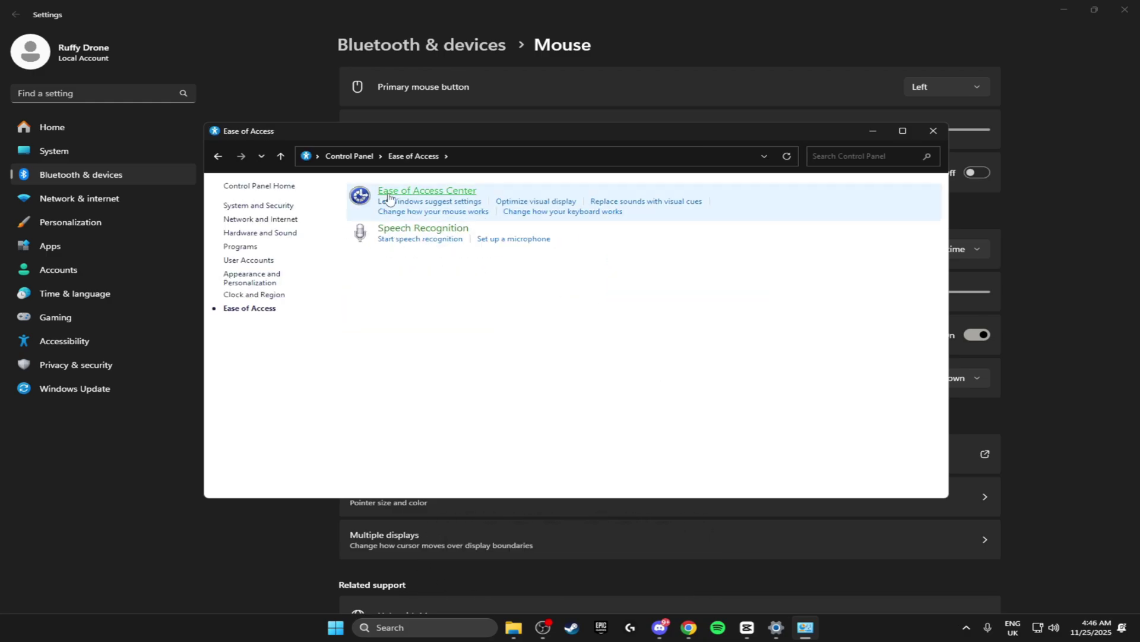
click(431, 191)
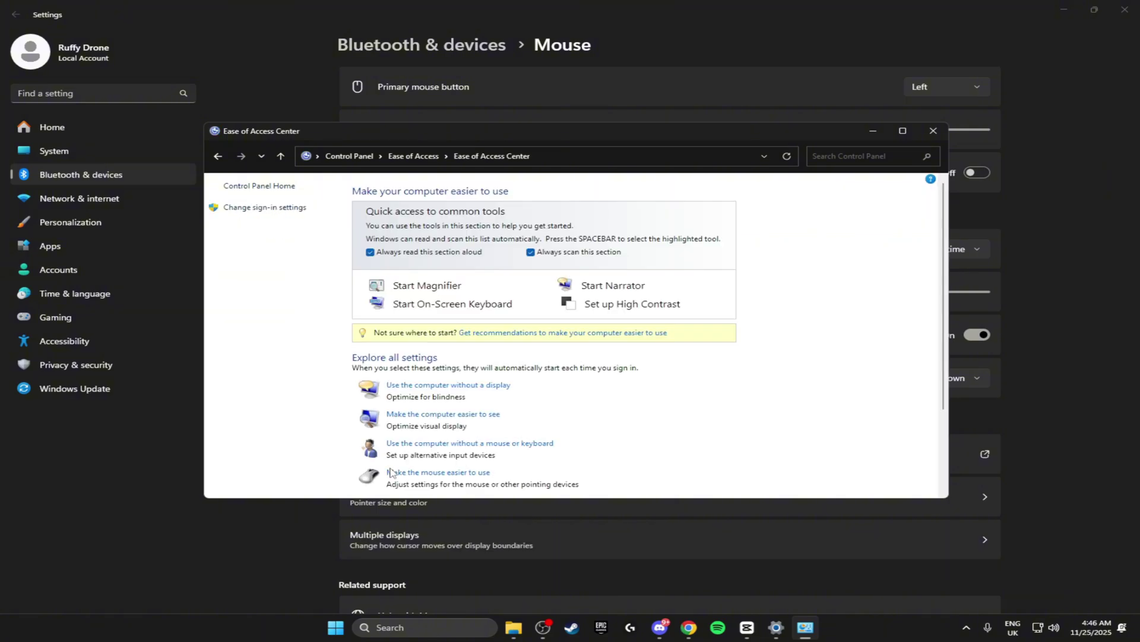
click(437, 473)
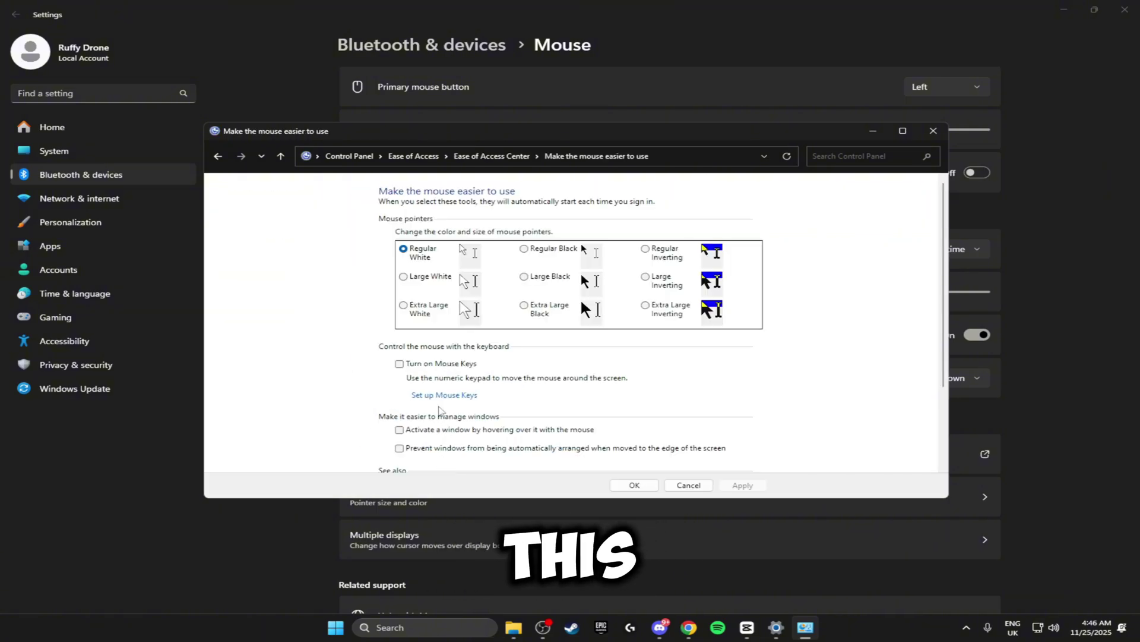
click(456, 395)
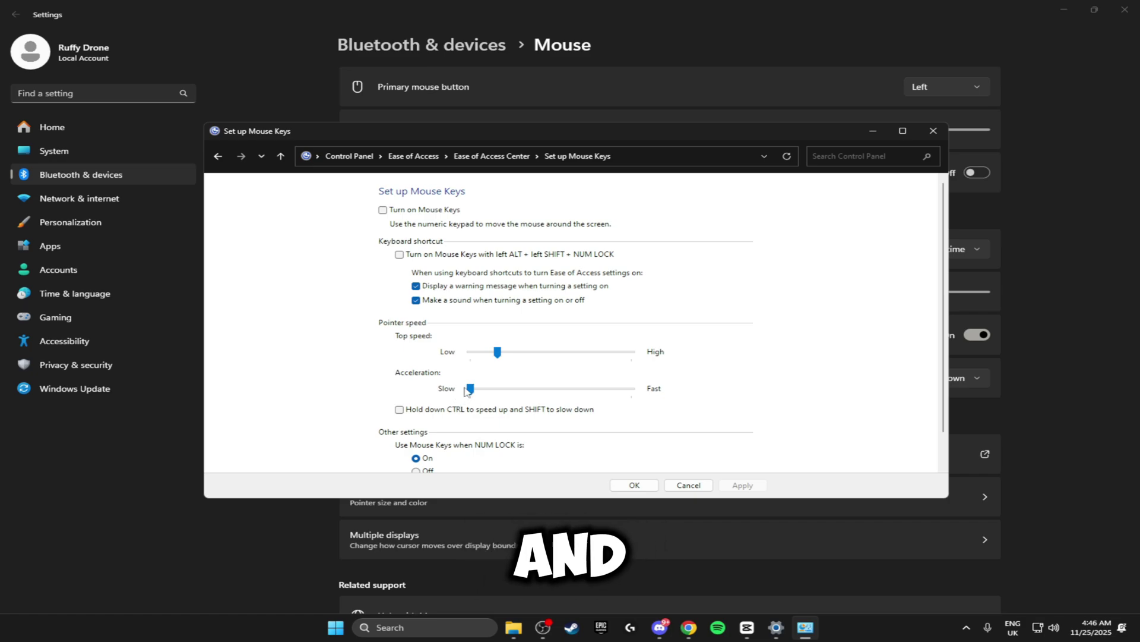
drag(470, 388, 439, 395)
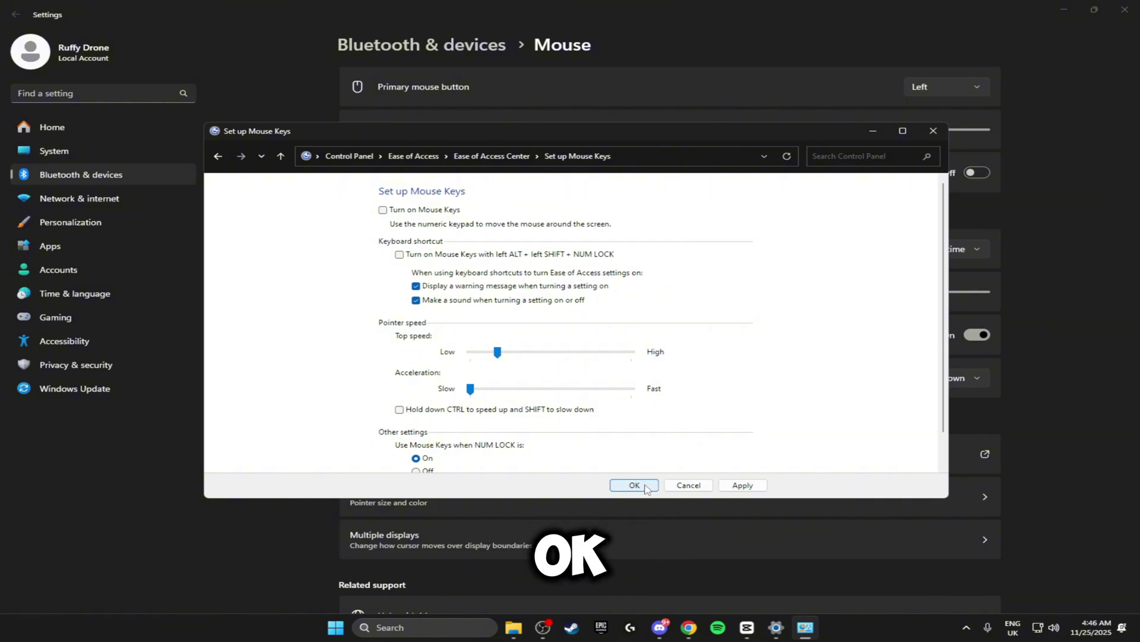
click(933, 130)
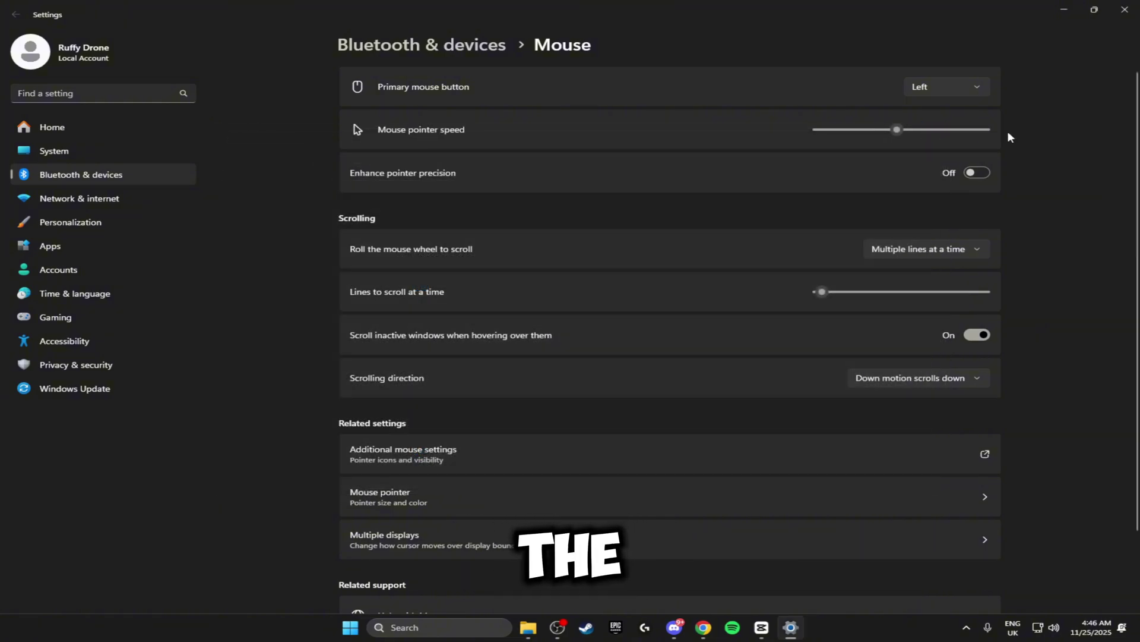
click(1125, 10)
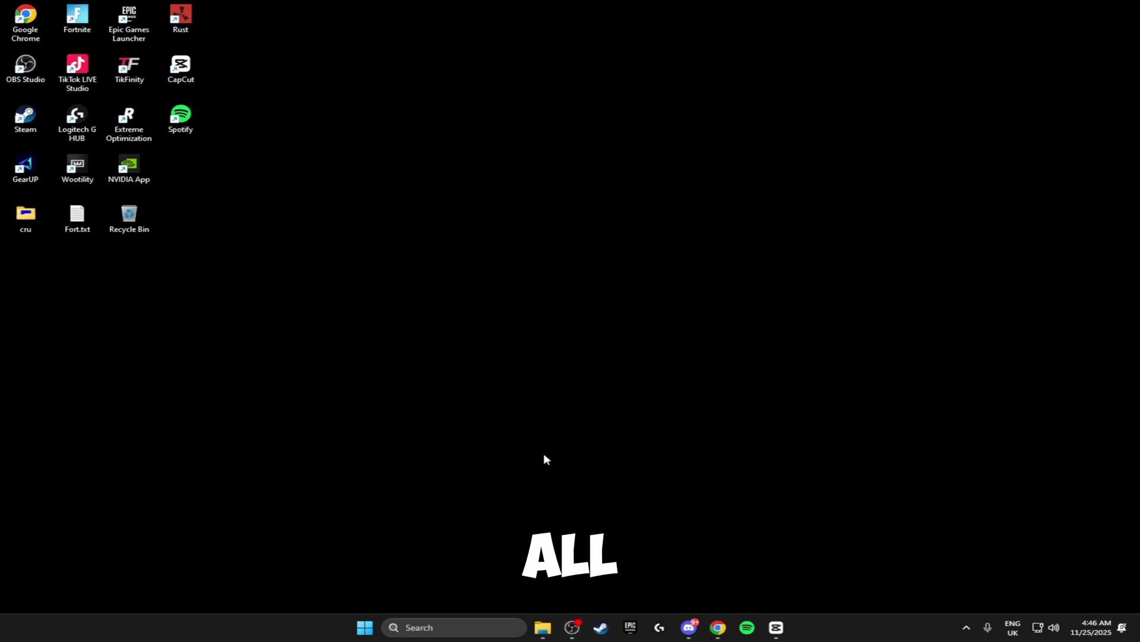
- Empty the Windows Temp folder opened from the Run box
key(super+r)
text(tempo)
key(Return)
drag(439, 414, 365, 282)
key(Delete)
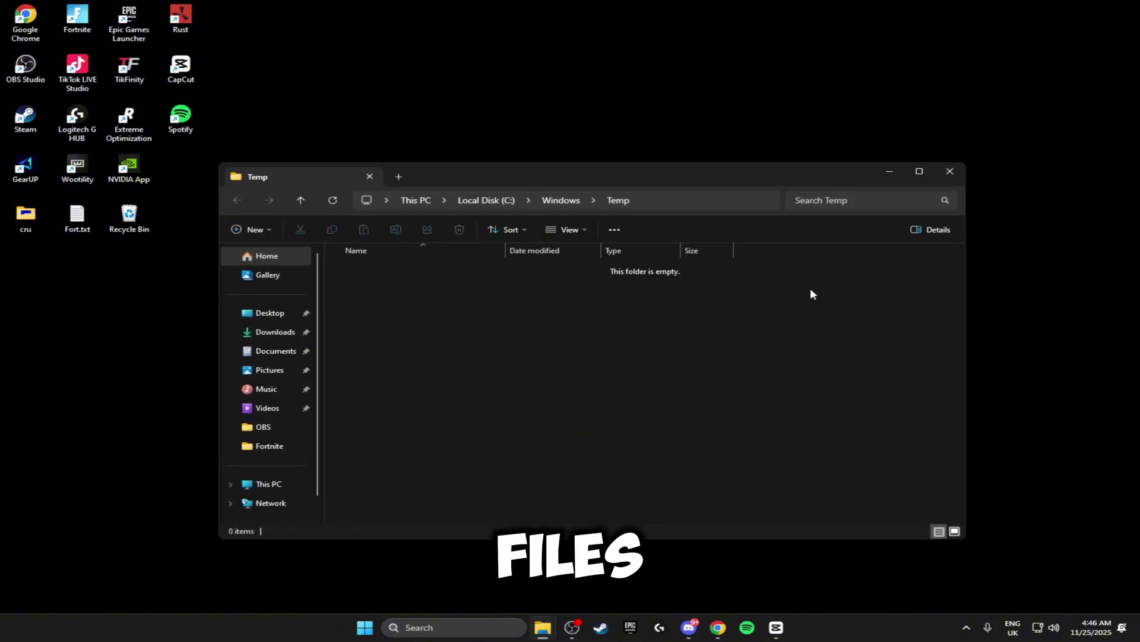
click(948, 174)
- Delete all 76 items in the user's %temp% folder, skipping files in use
key(super+r)
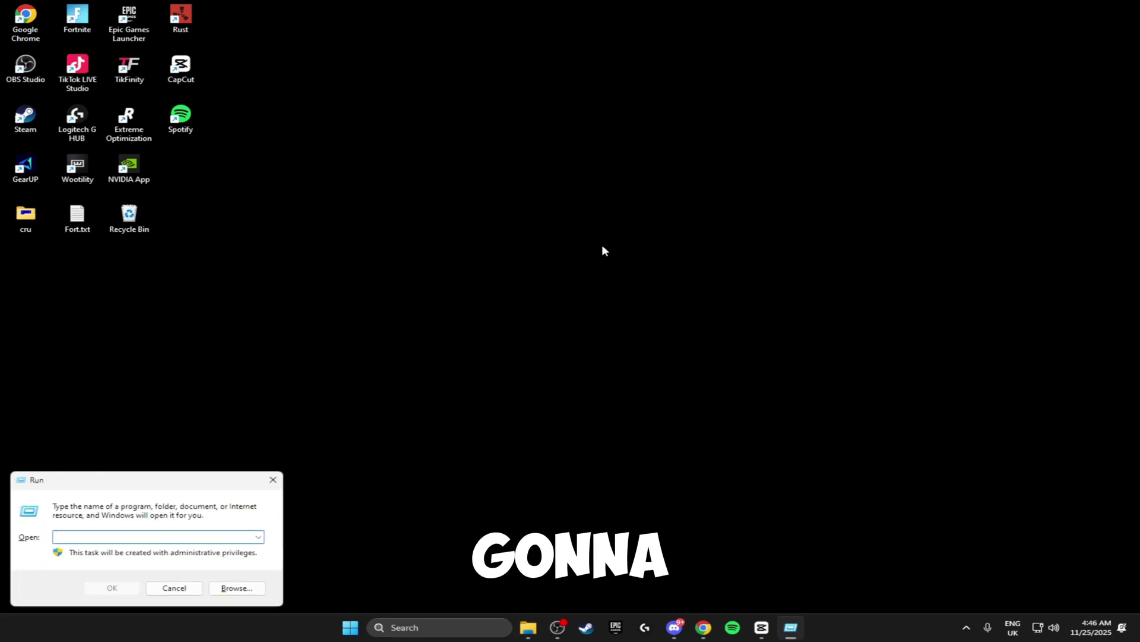
text(%temp%)
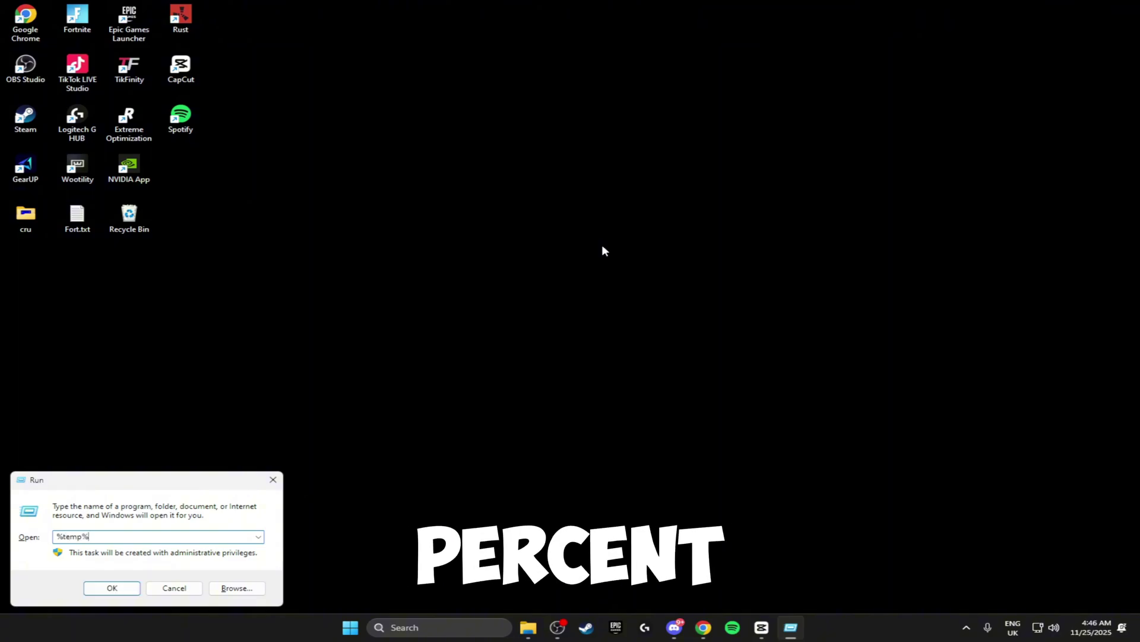
key(Return)
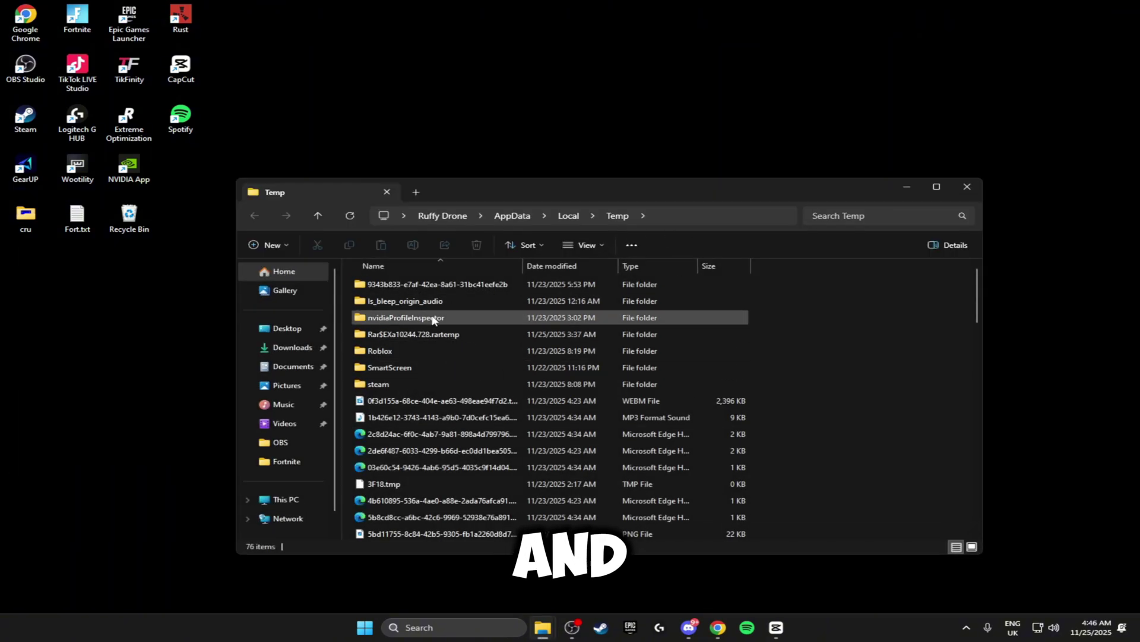
click(442, 351)
key(ctrl+a)
key(Delete)
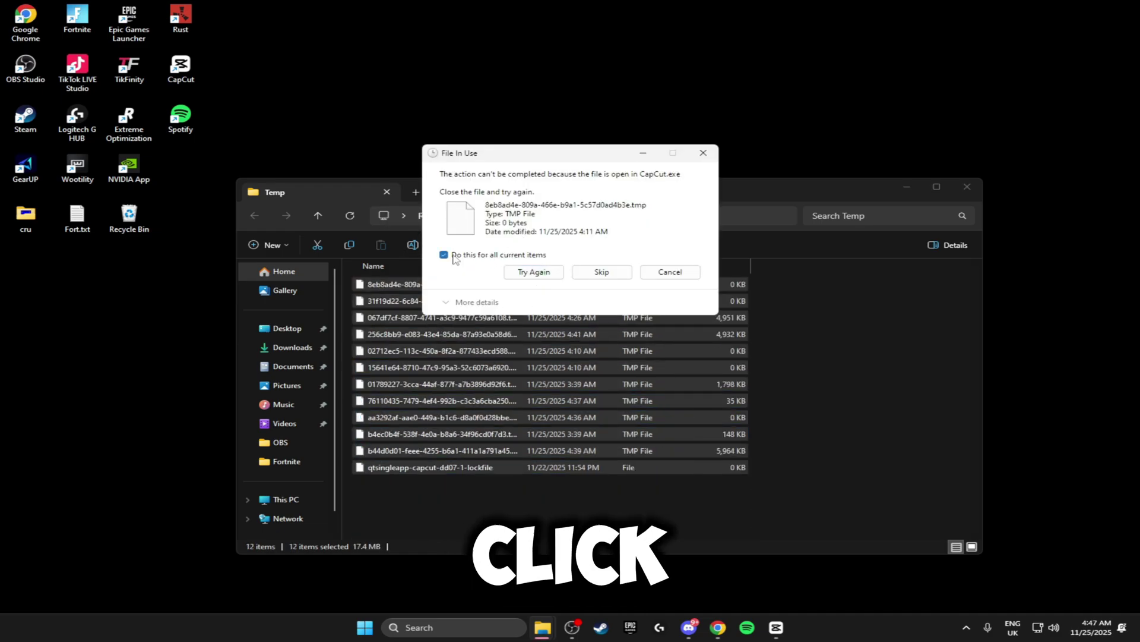
click(602, 272)
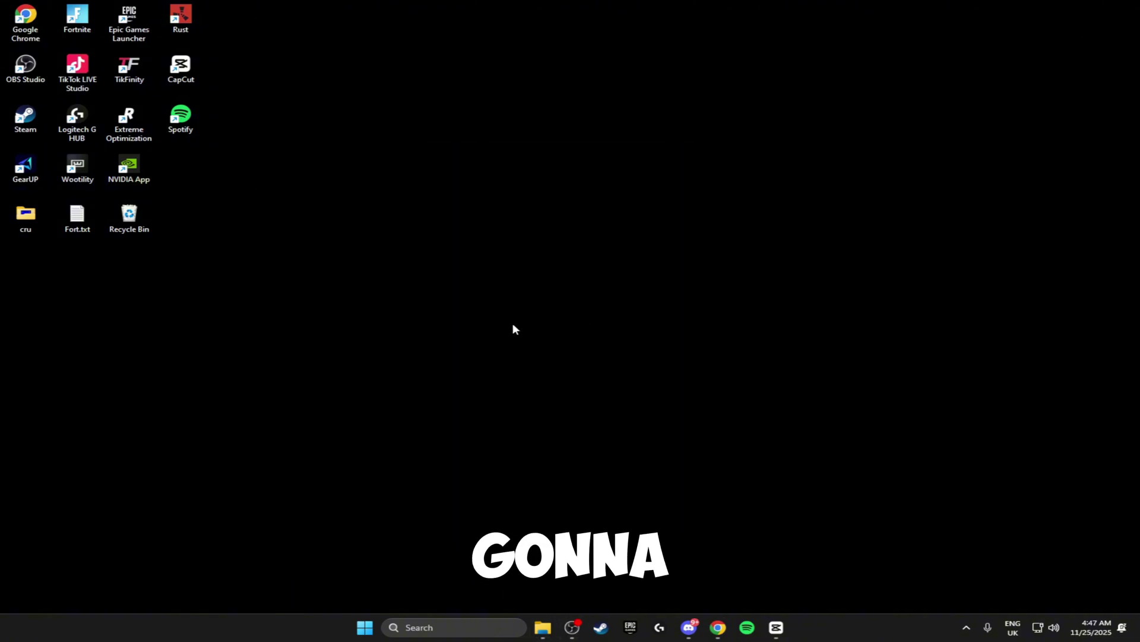
- Empty the Windows Prefetch folder and close Explorer
key(super+r)
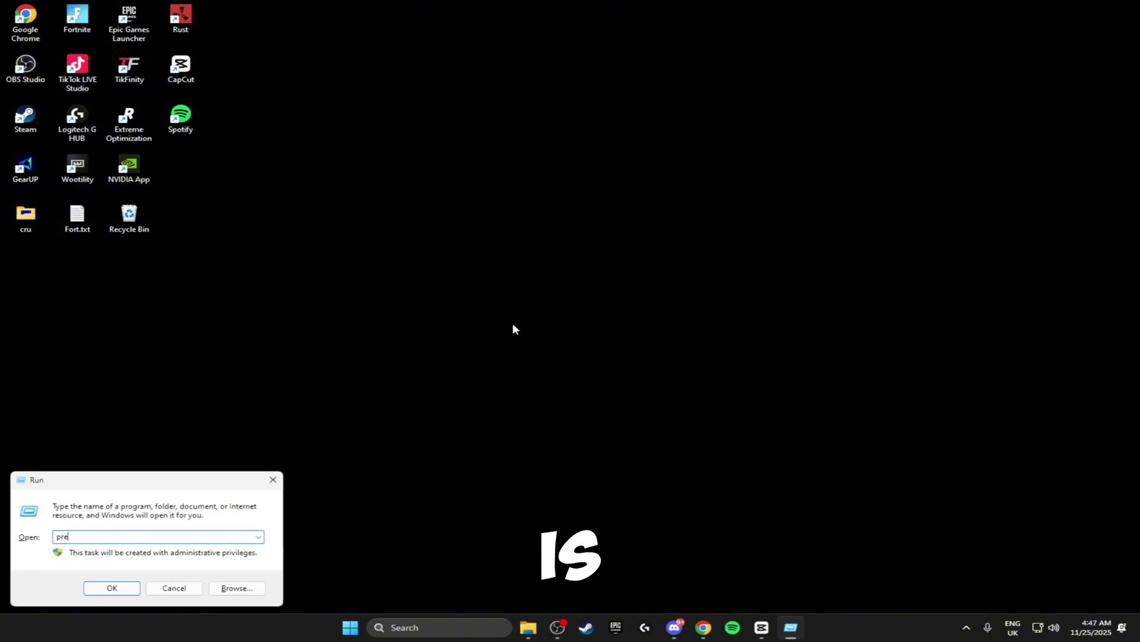
key(Return)
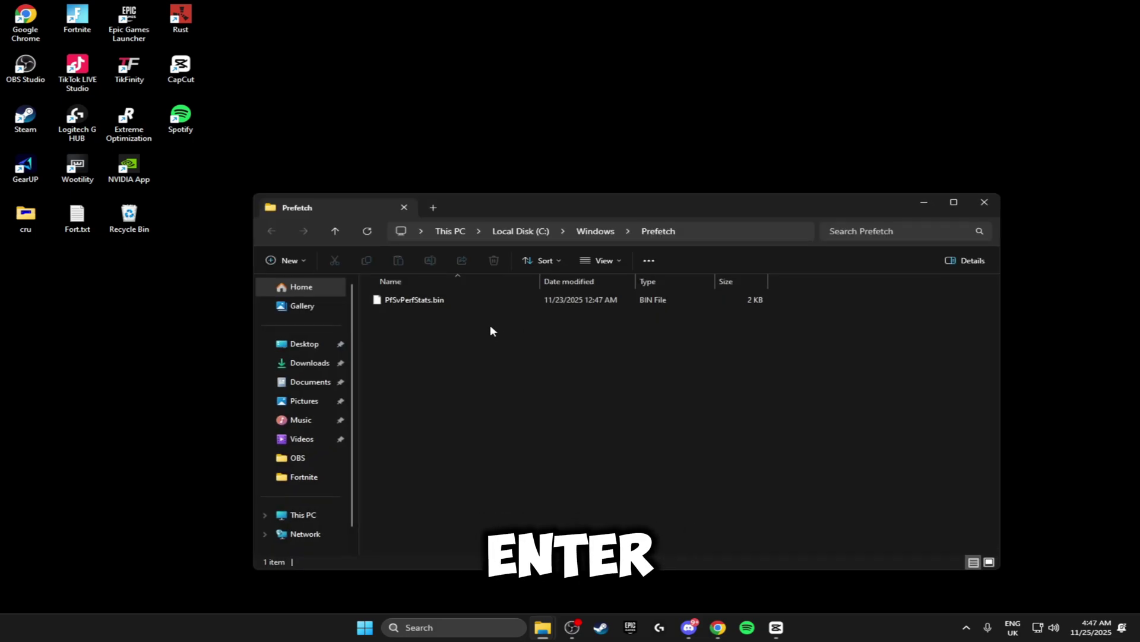
key(ctrl+a)
key(Delete)
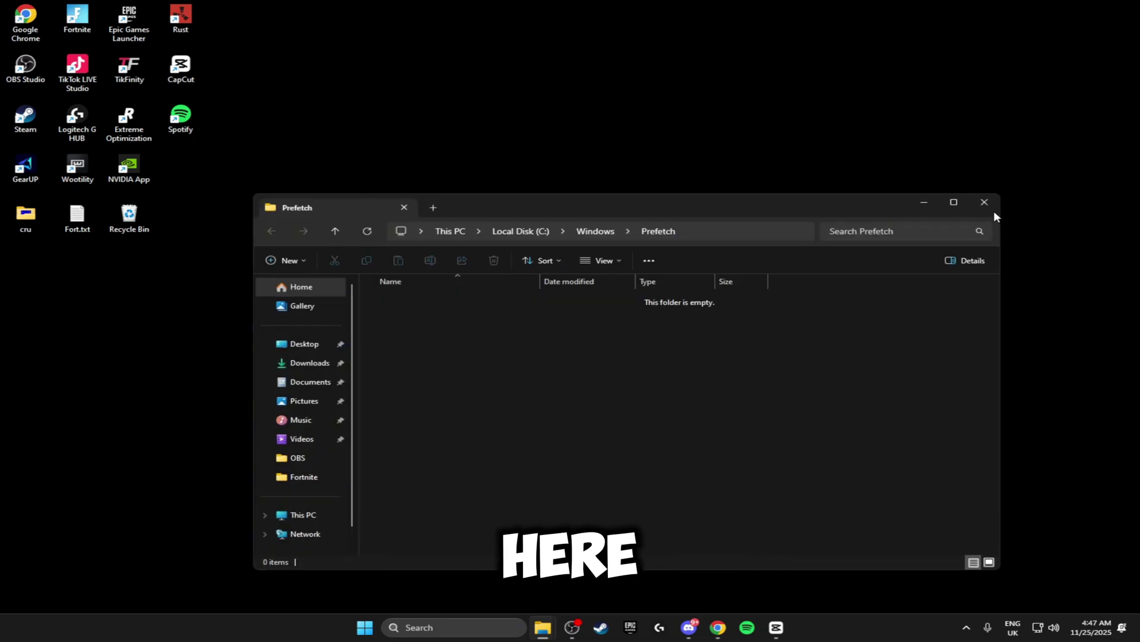
click(993, 208)
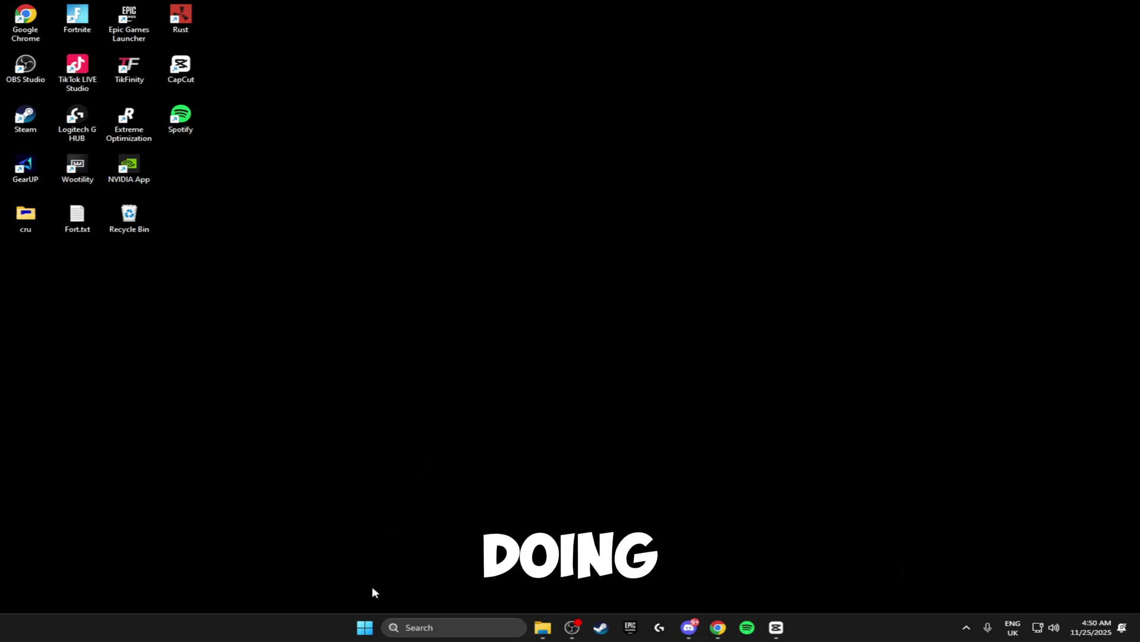
key(super)
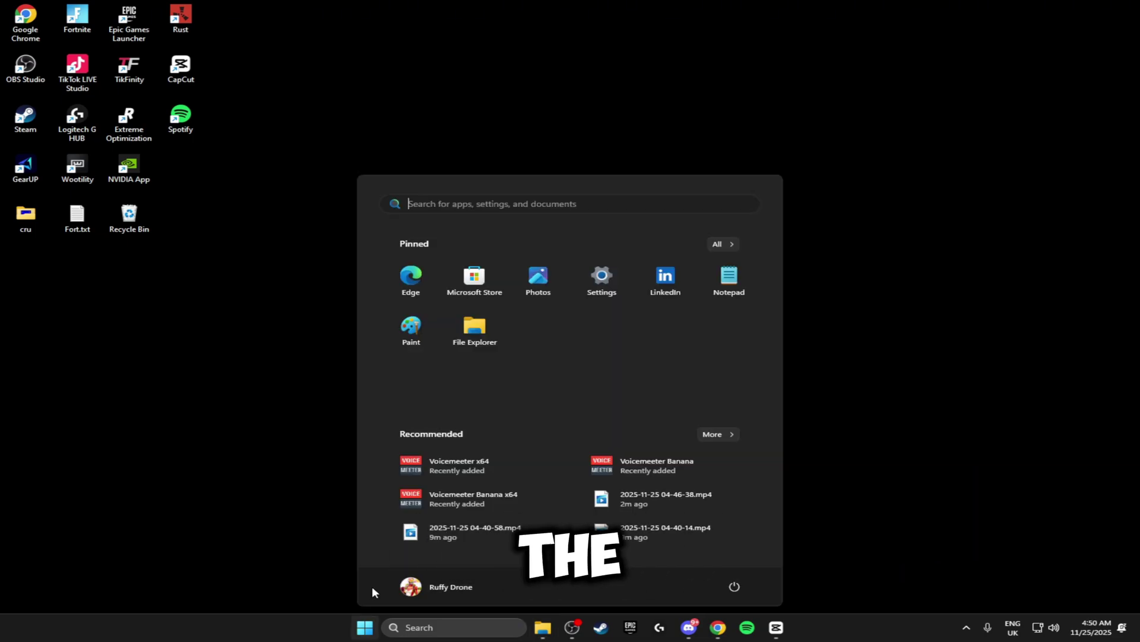
text(temp)
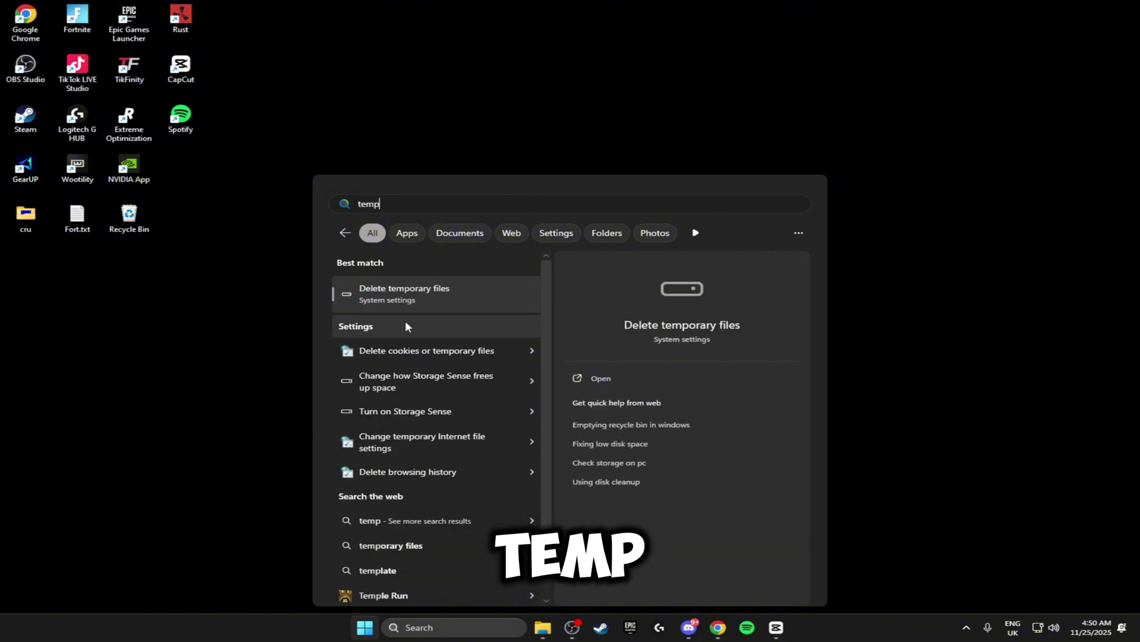
click(437, 291)
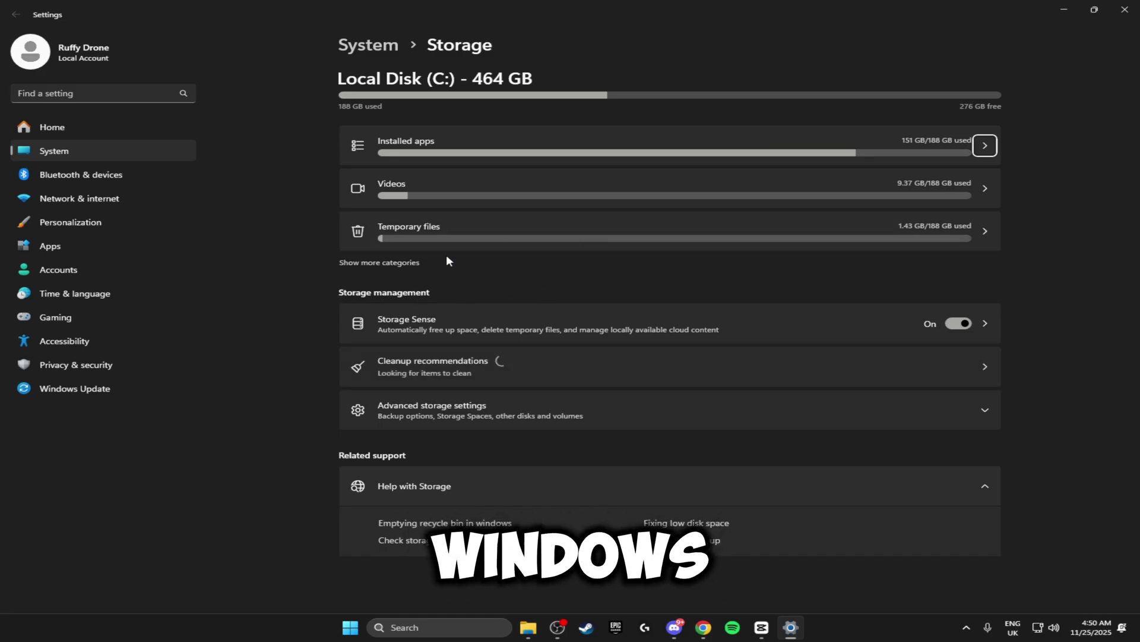
click(464, 240)
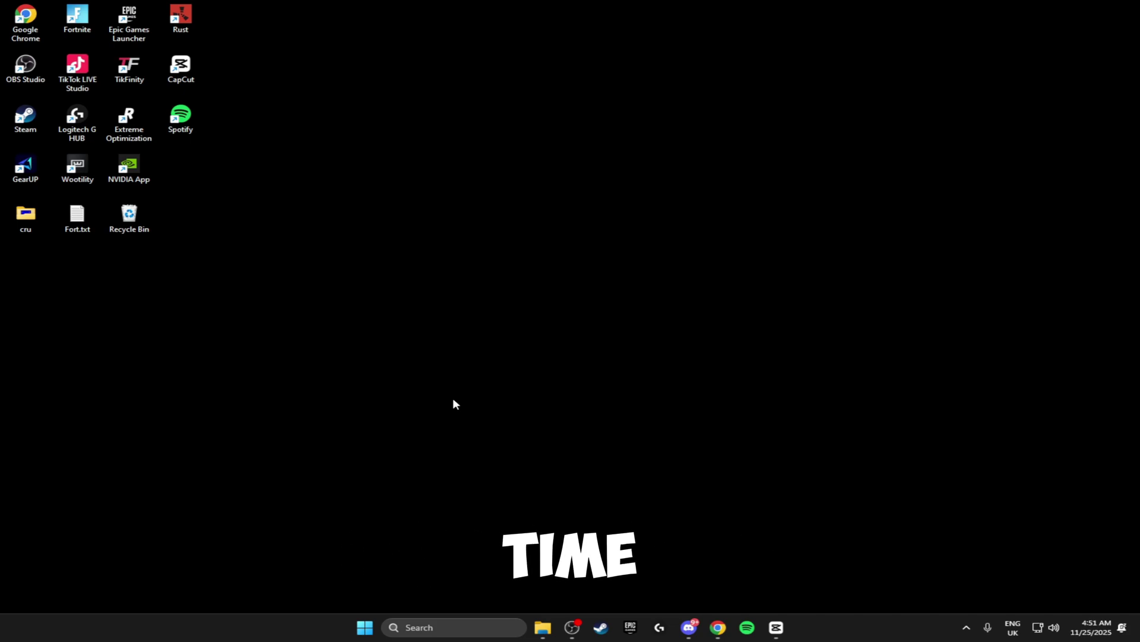
- Search 'system config' and open System Configuration's Boot tab
key(super)
text(system config)
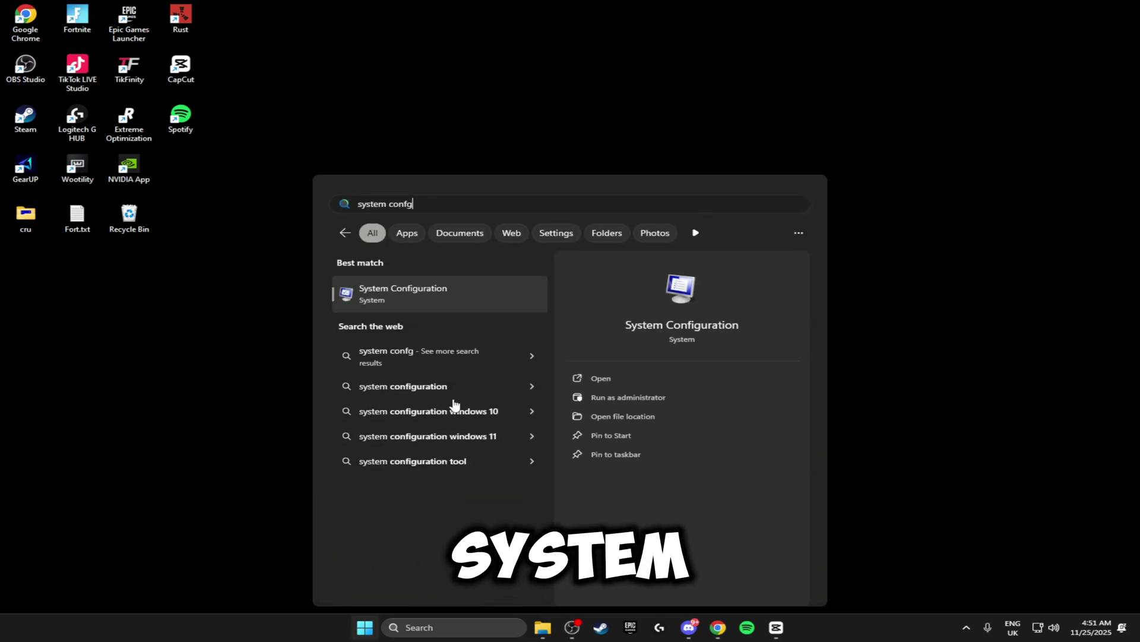
click(425, 297)
click(430, 220)
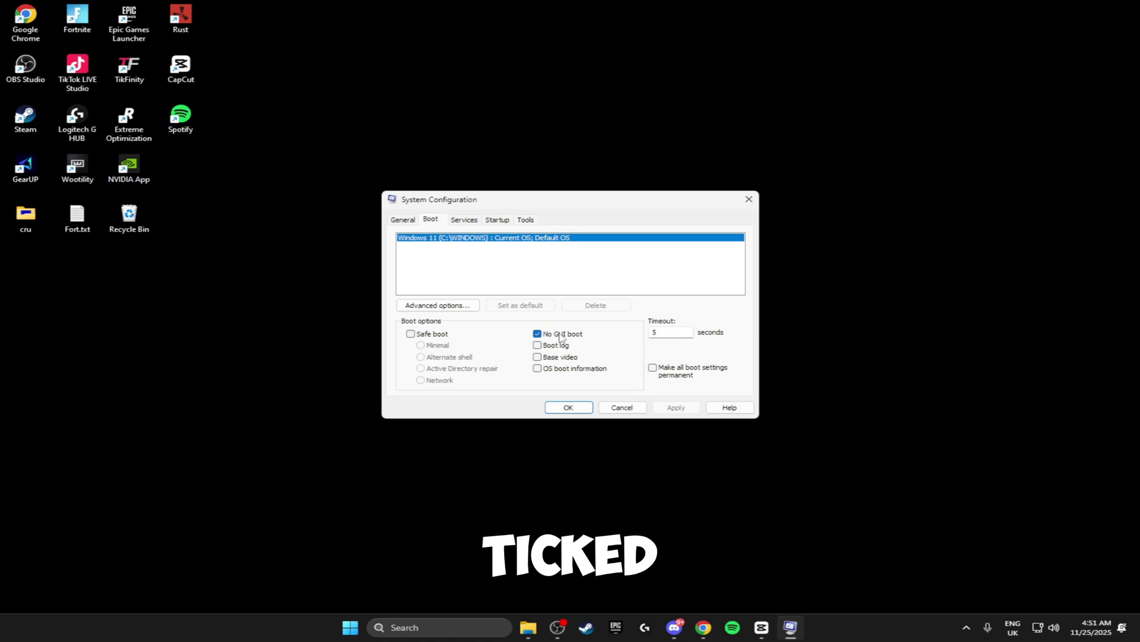
- Set the boot processor count to 8, apply, and exit without restarting
click(450, 308)
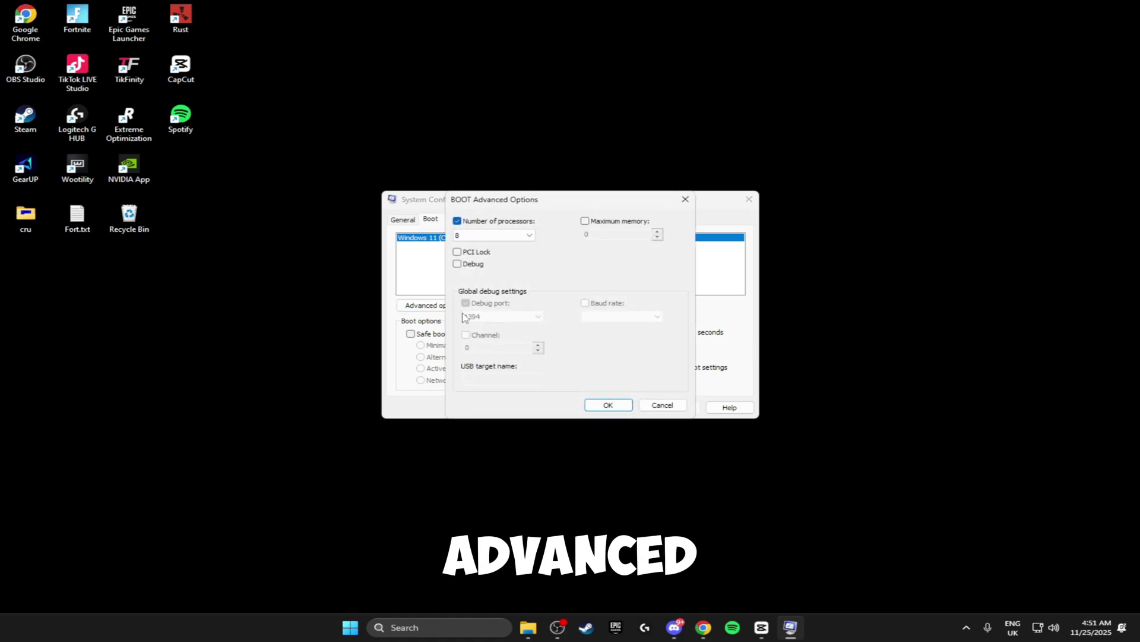
click(505, 234)
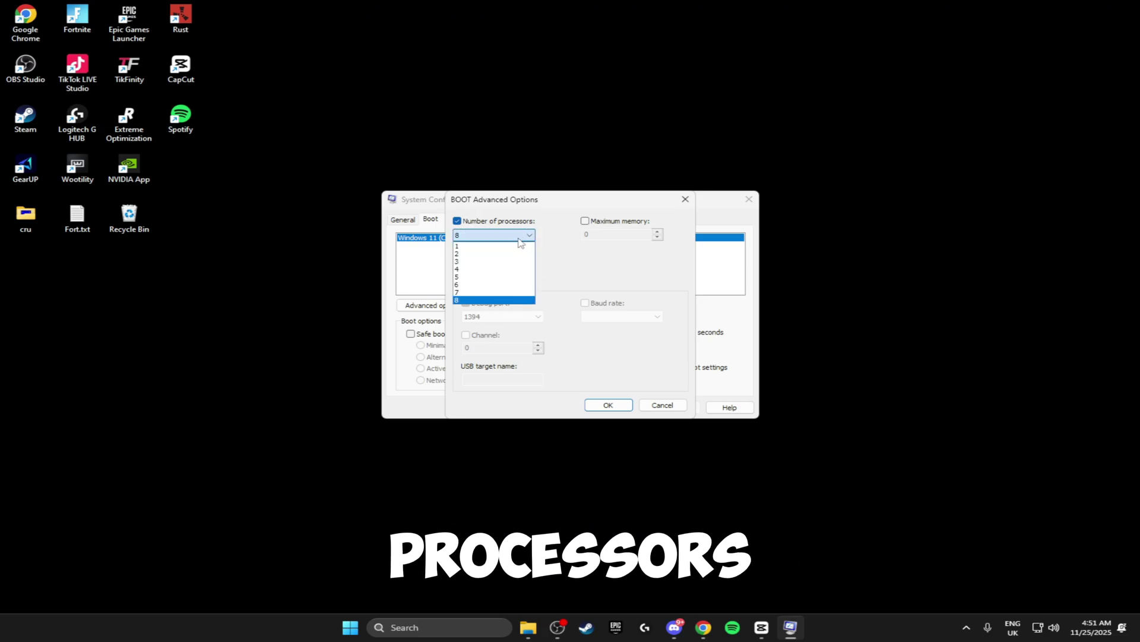
click(478, 300)
click(620, 407)
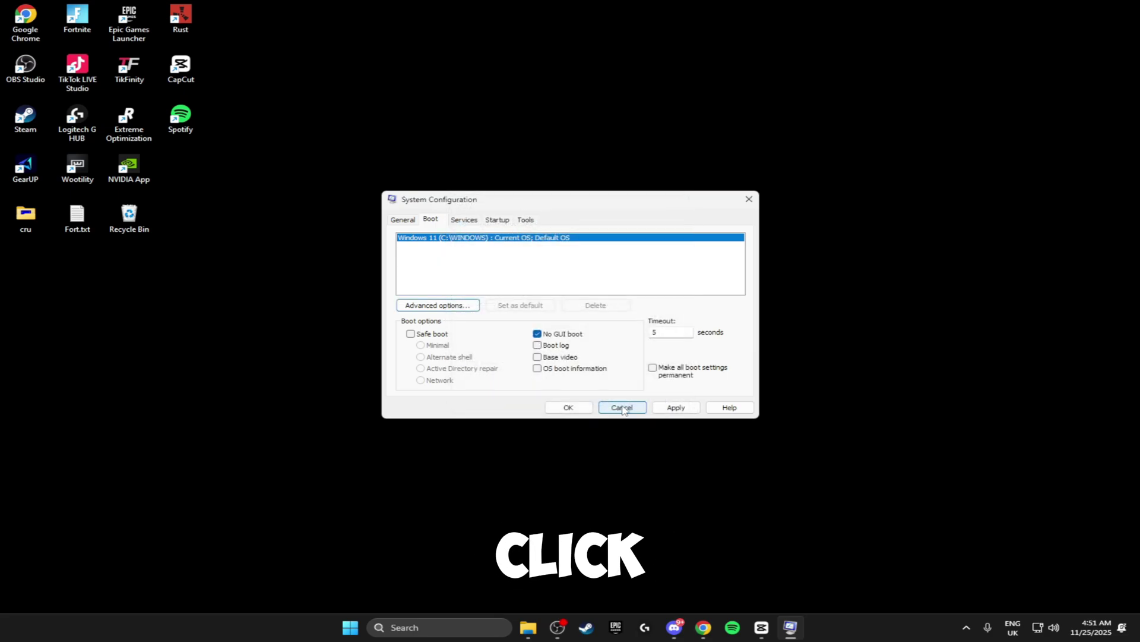
click(676, 408)
click(568, 407)
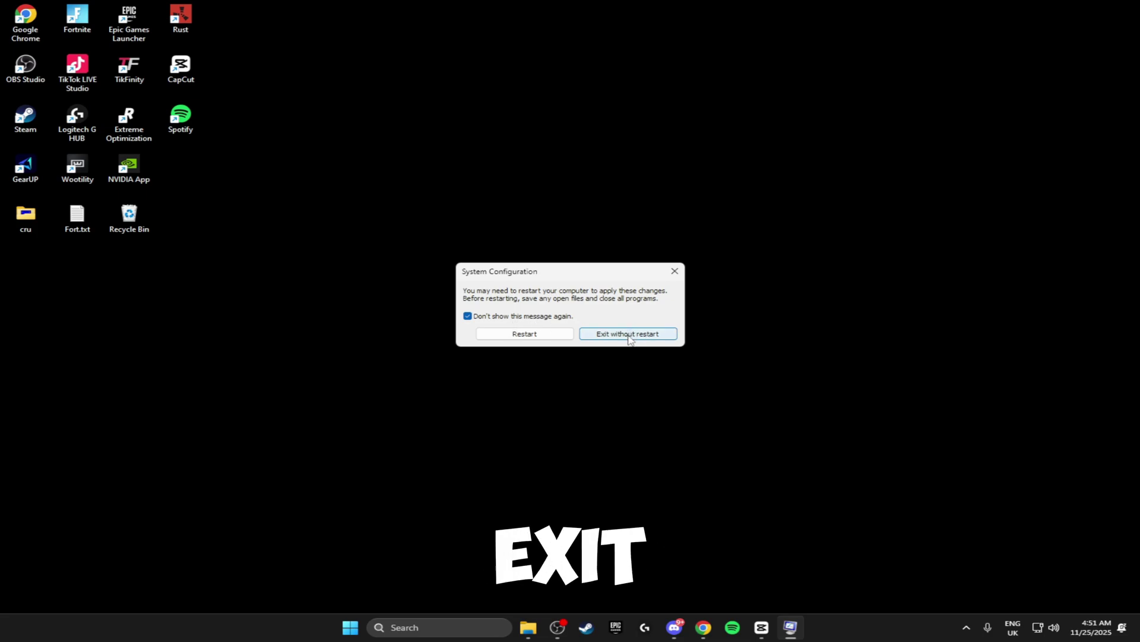
click(630, 335)
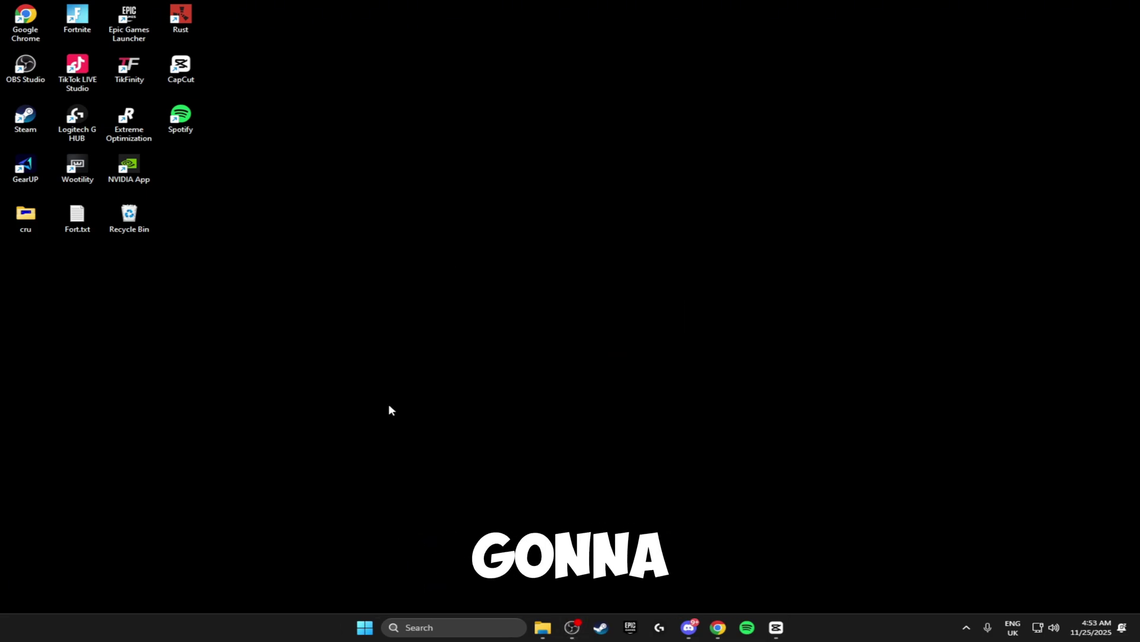
key(ctrl+shift+Escape)
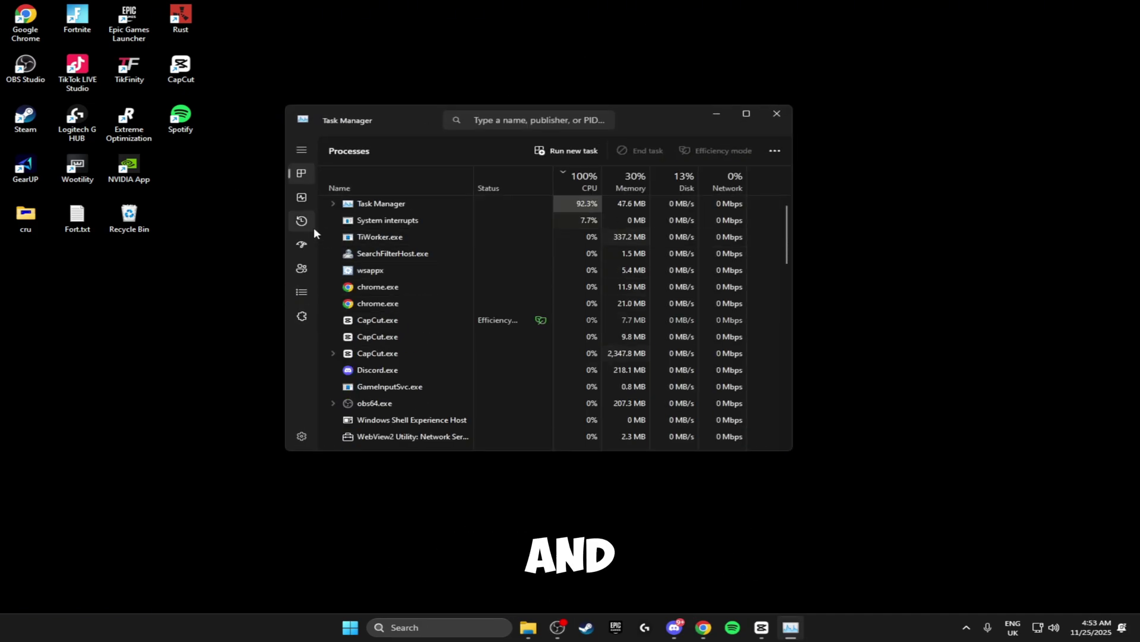
click(302, 245)
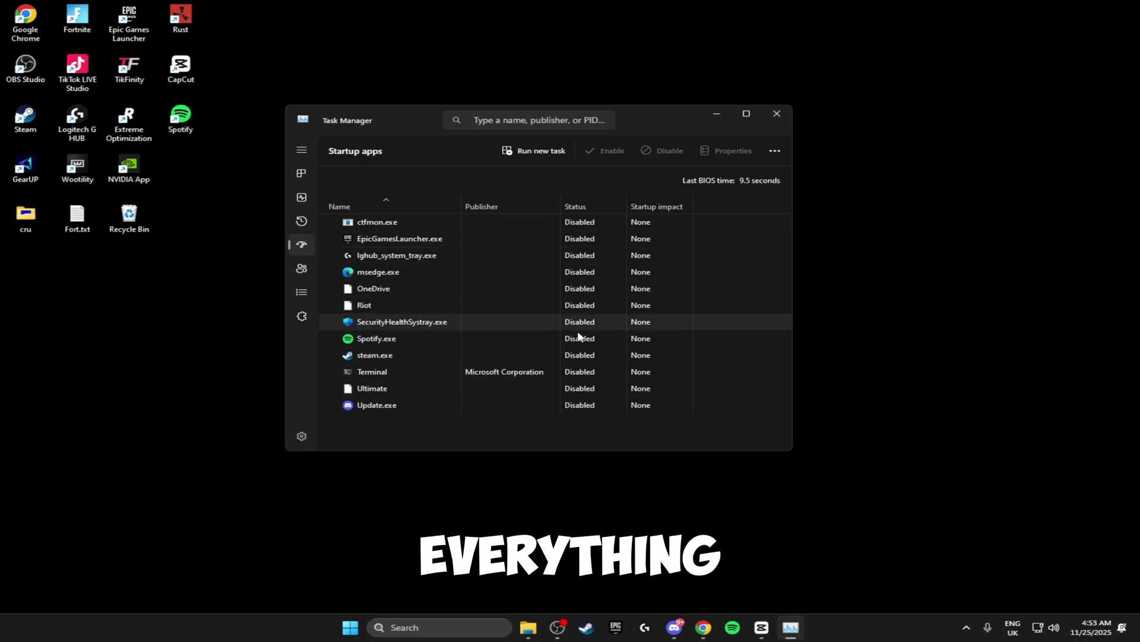
click(777, 113)
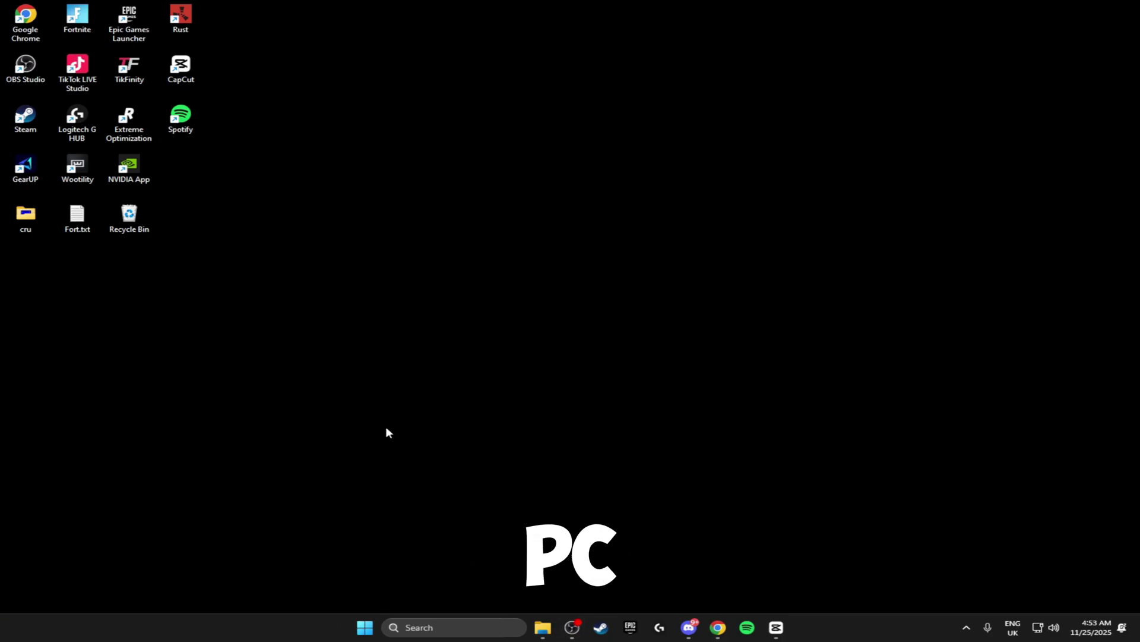
- Make Ultimate Performance the active power plan through the advanced power settings
key(super)
text(power)
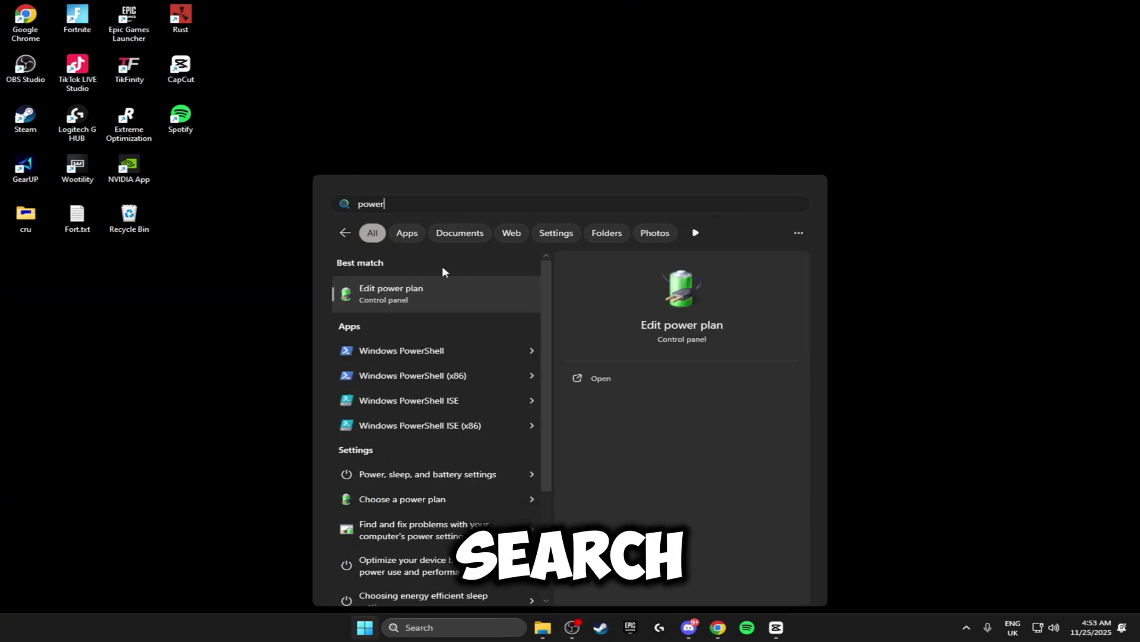
click(344, 297)
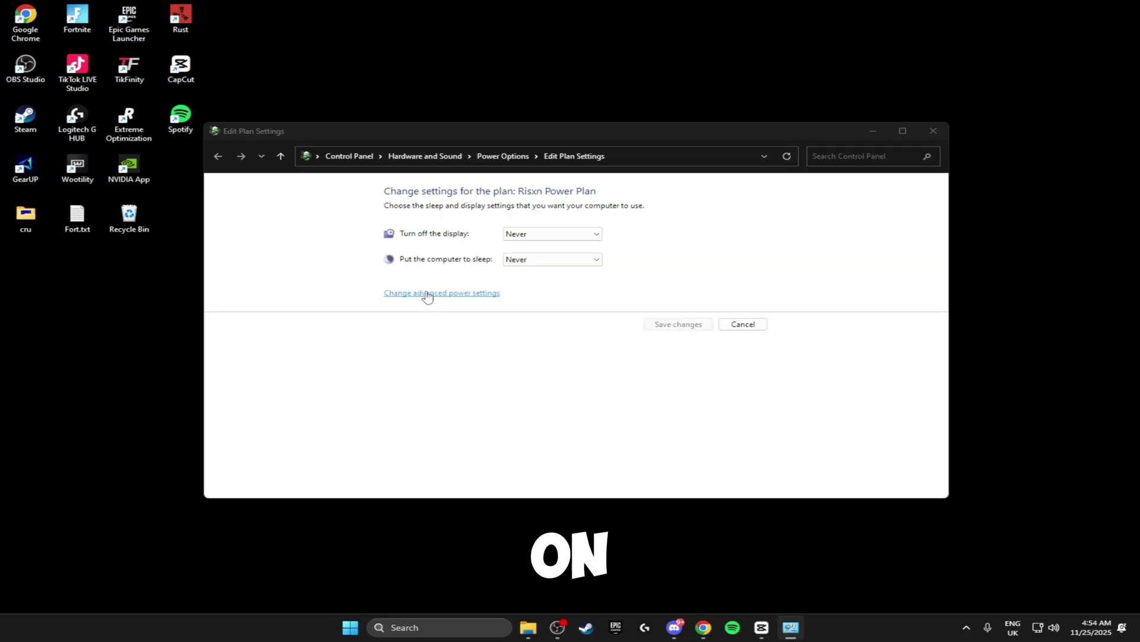
click(424, 294)
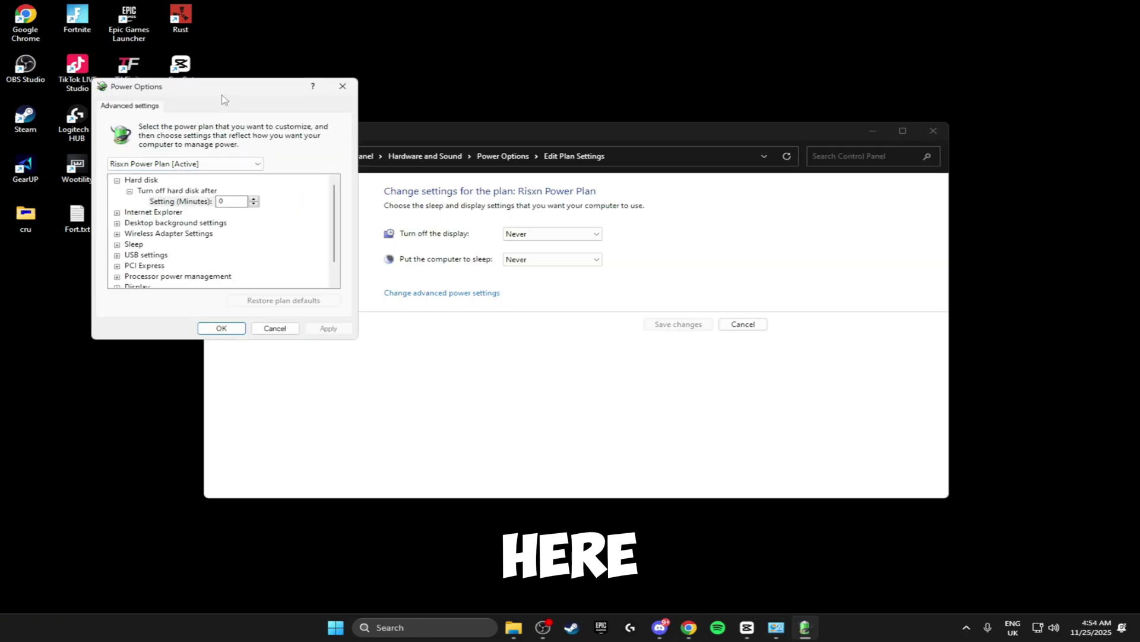
click(188, 168)
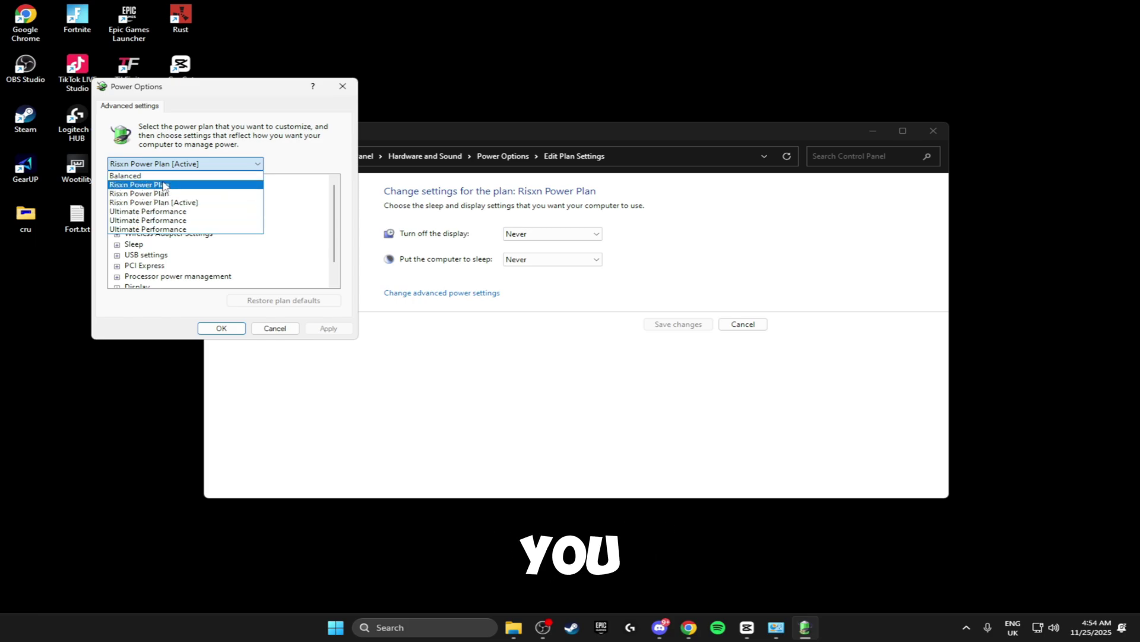
click(153, 213)
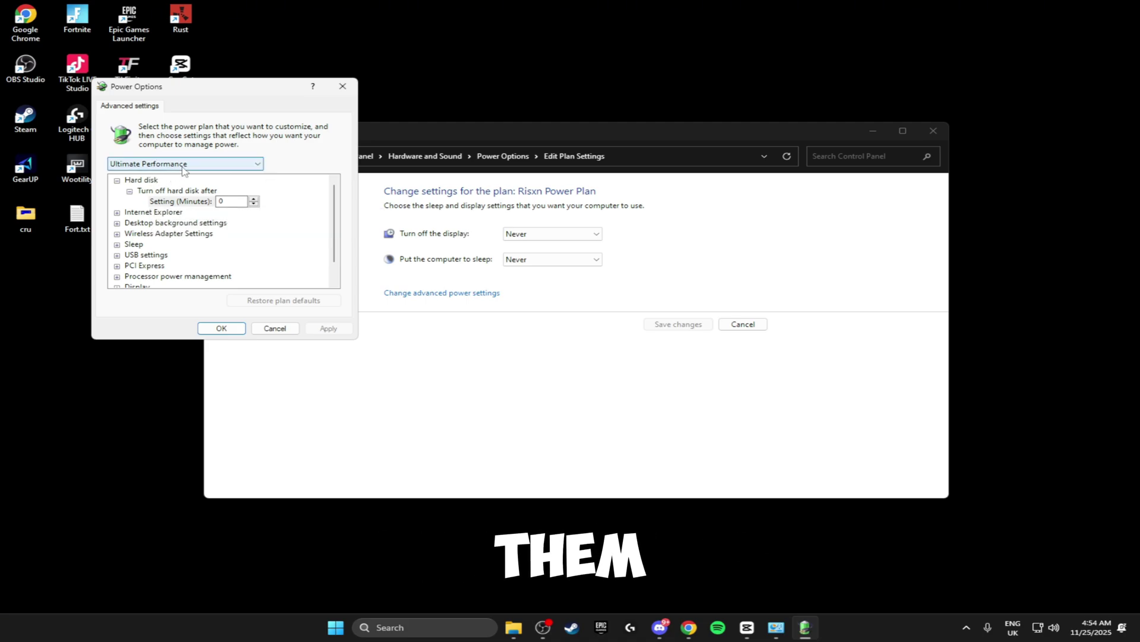
click(221, 329)
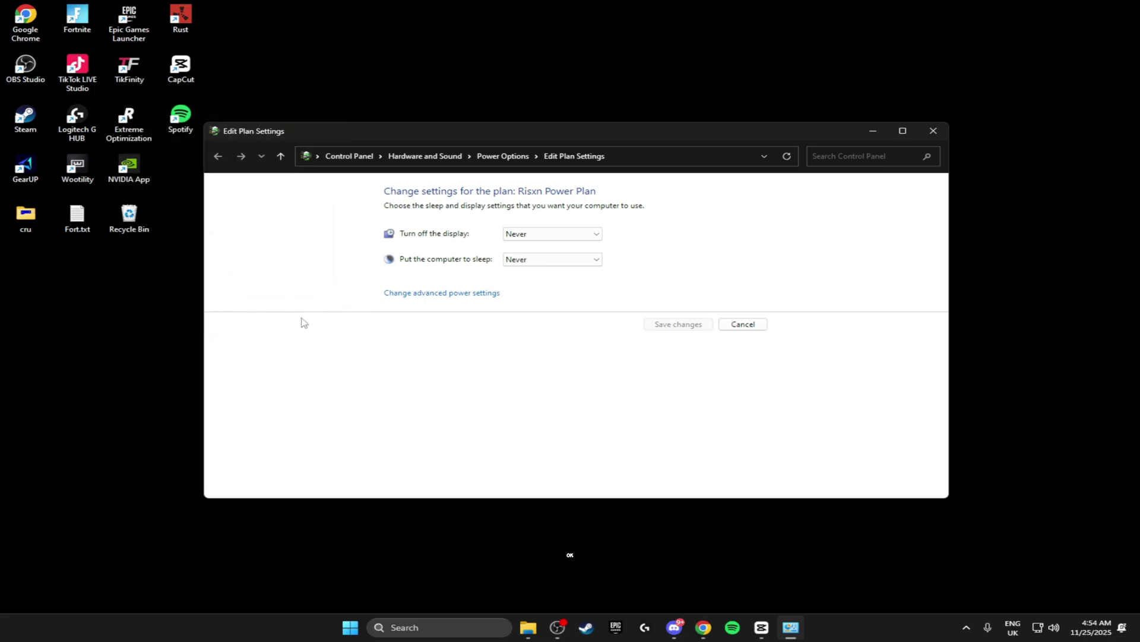
- Set the power button action to Shut down, save it, and close Power Options
click(282, 158)
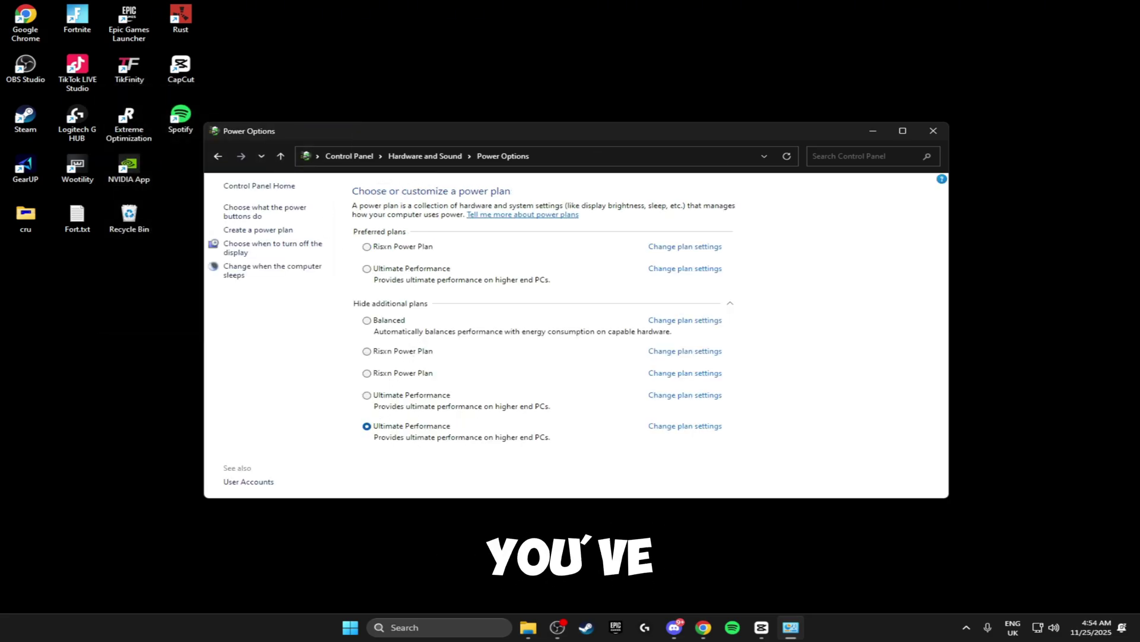
click(267, 214)
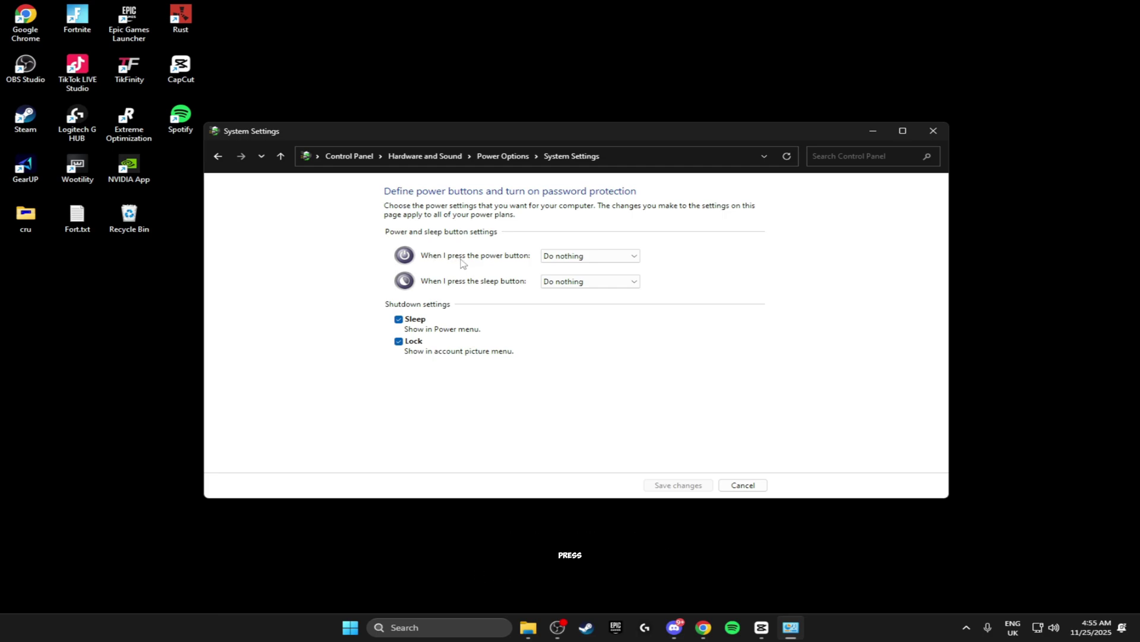
click(559, 263)
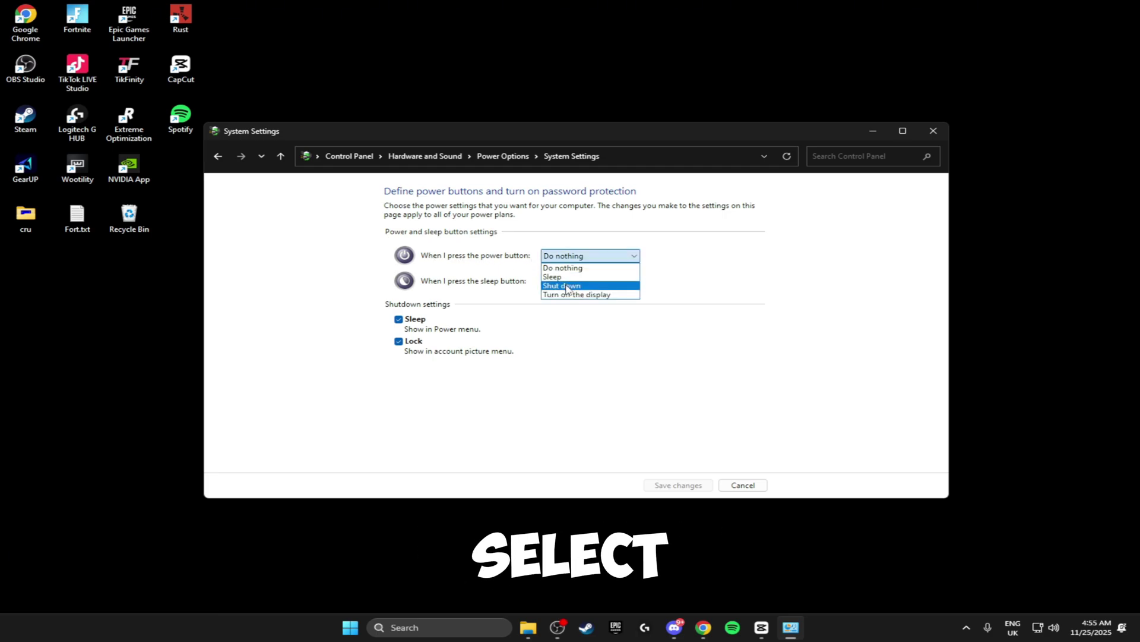
click(567, 286)
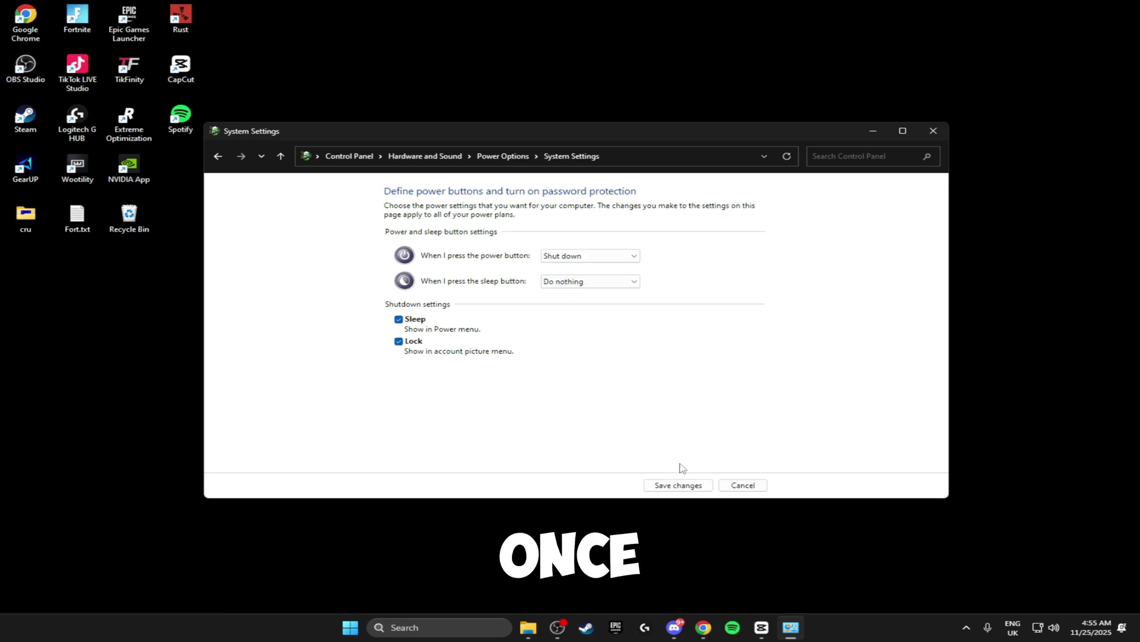
click(670, 486)
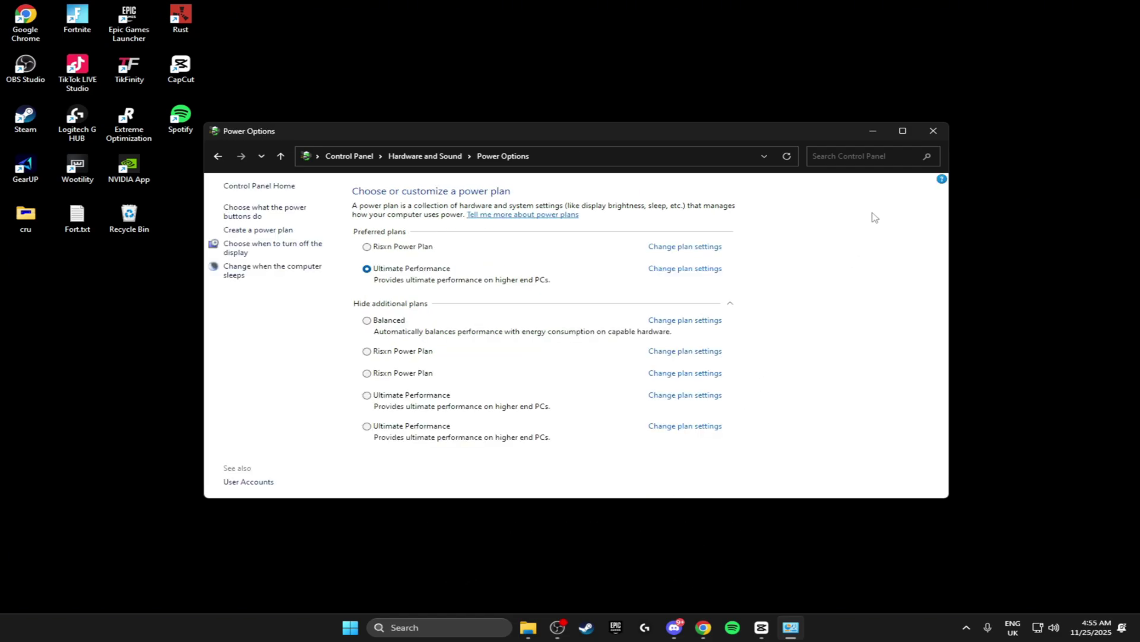
click(927, 135)
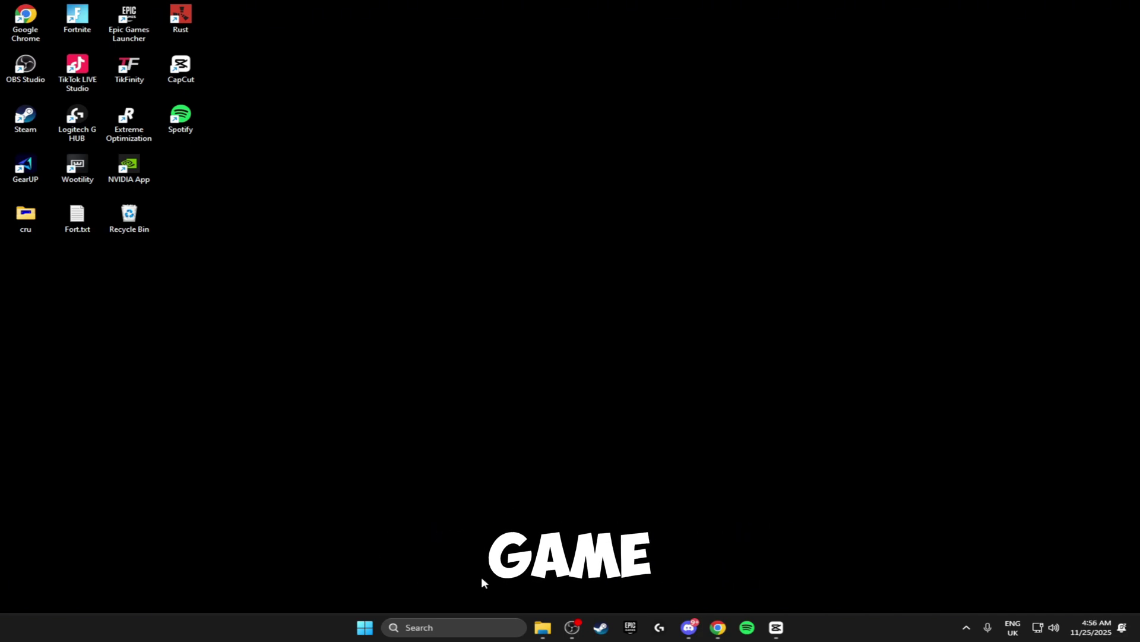
- Open the Ethernet adapter's properties from Control Panel's Network and Sharing Center
key(super)
text(control)
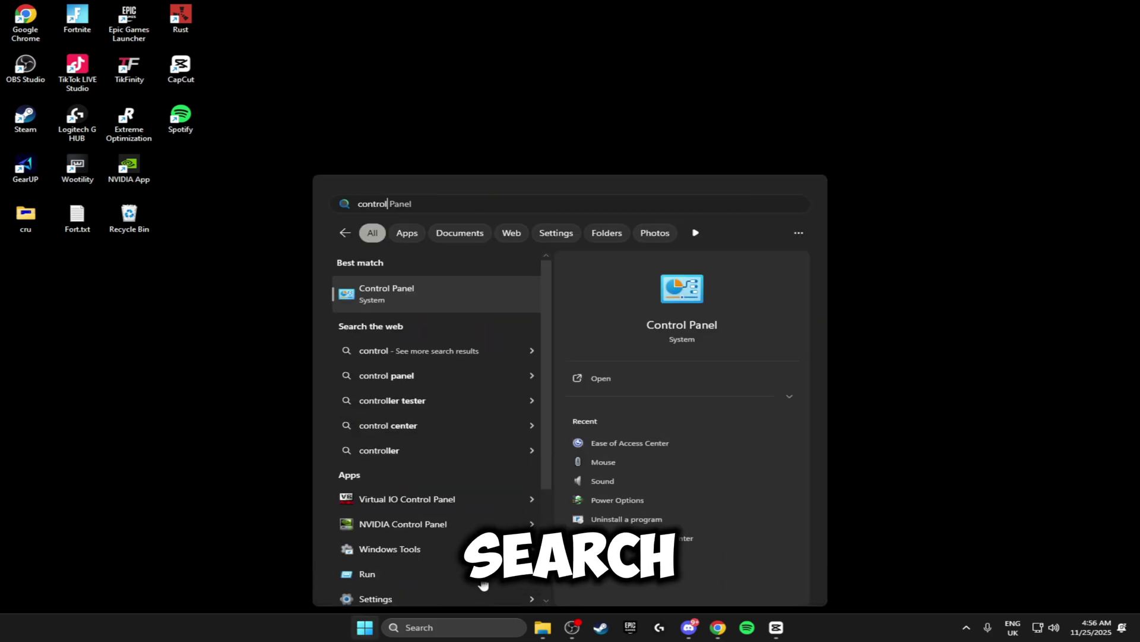
click(432, 290)
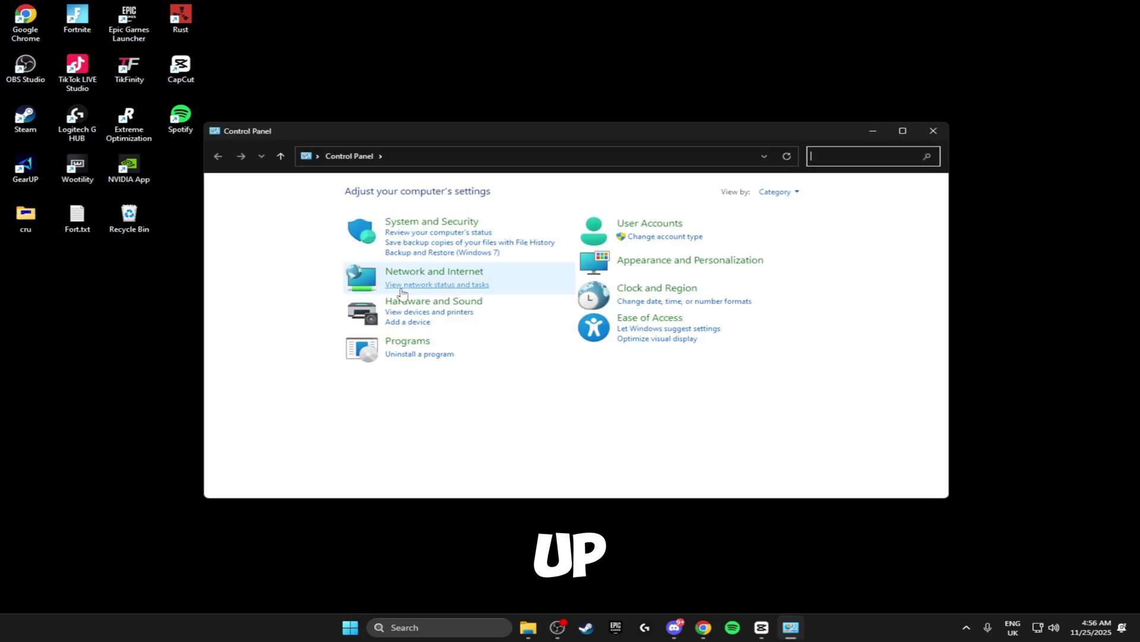
click(402, 276)
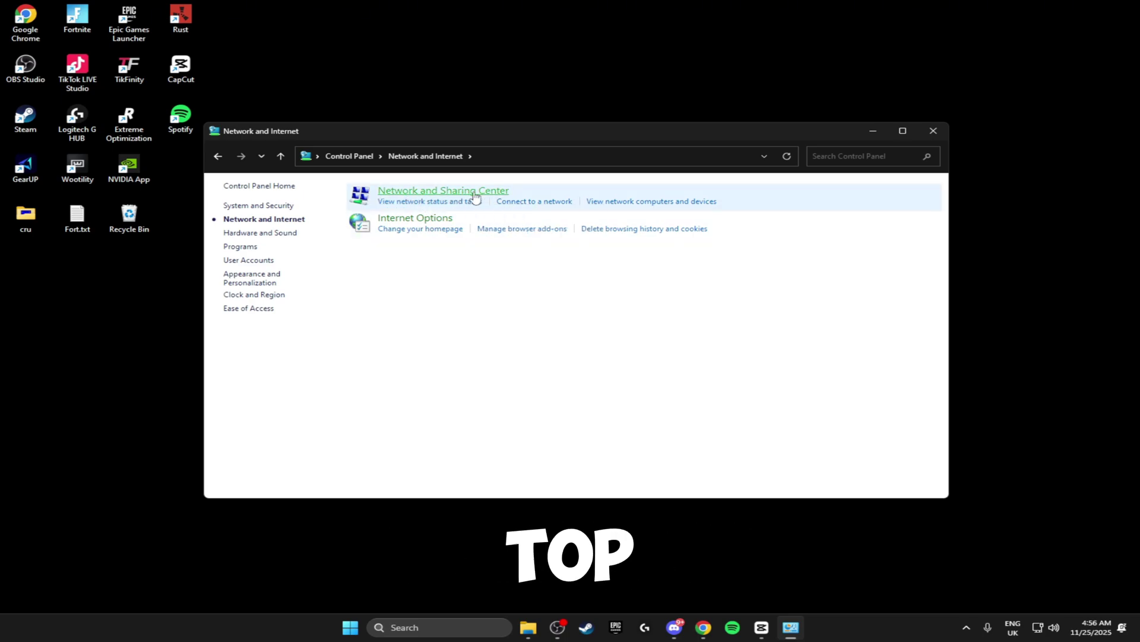
click(475, 197)
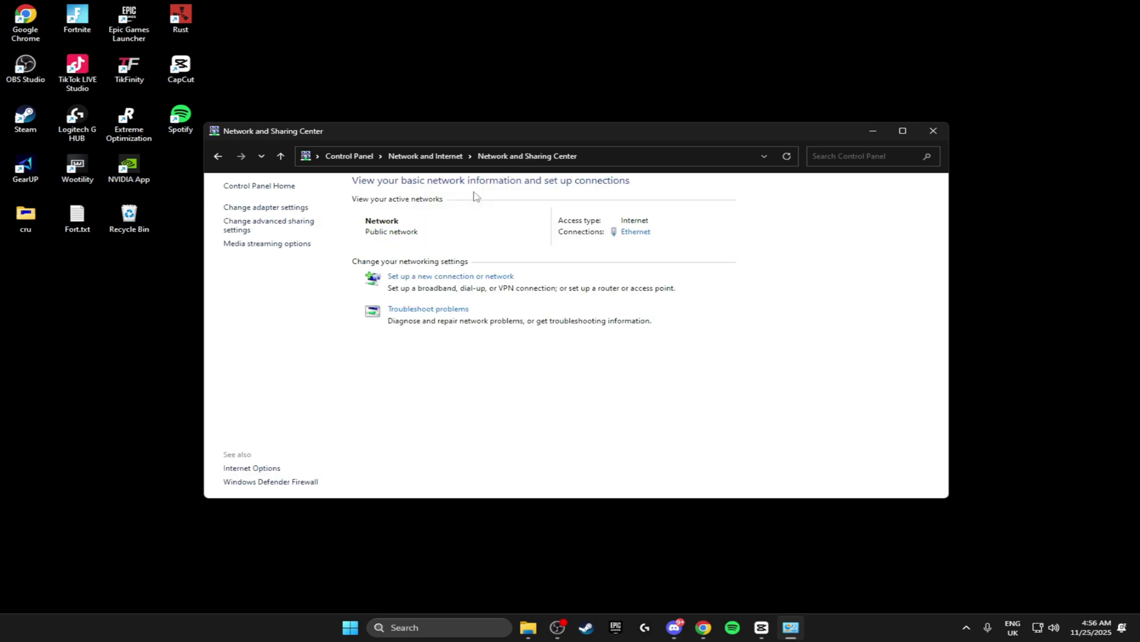
click(631, 236)
click(495, 410)
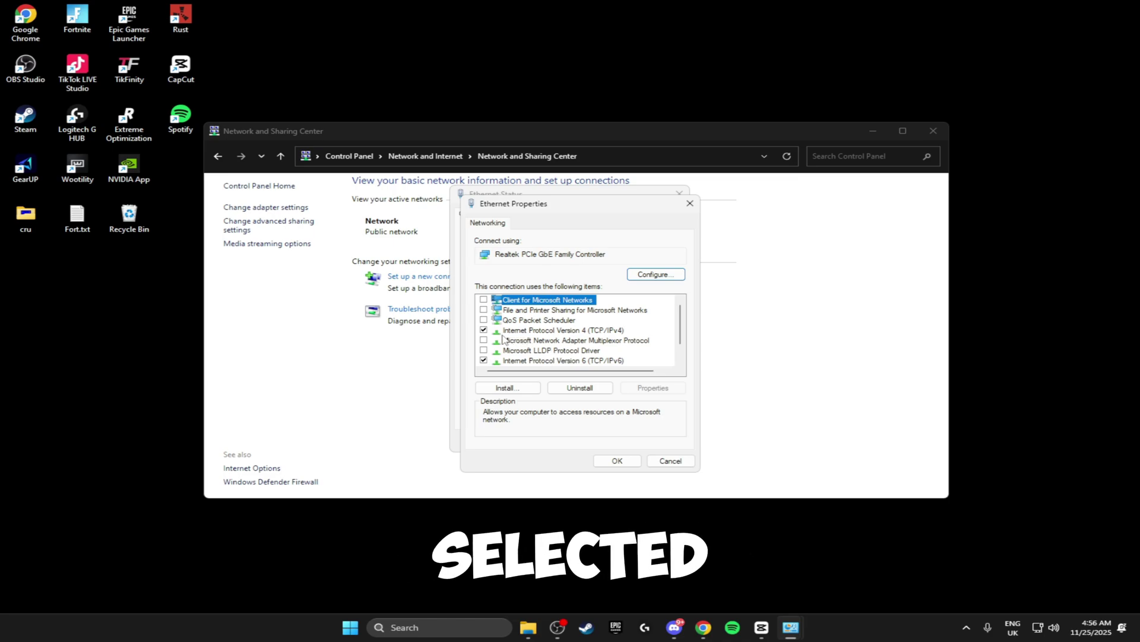
- Keep only IPv4 and IPv6 ticked on the adapter, unticking the Link-Layer Topology Discovery Mapper
click(531, 331)
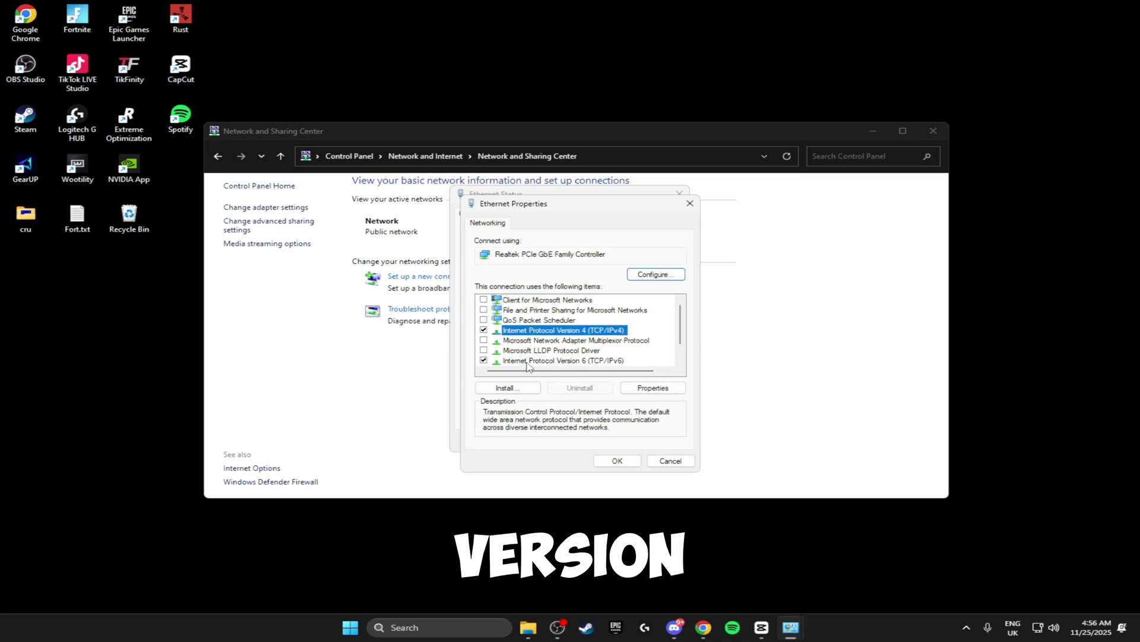
click(528, 361)
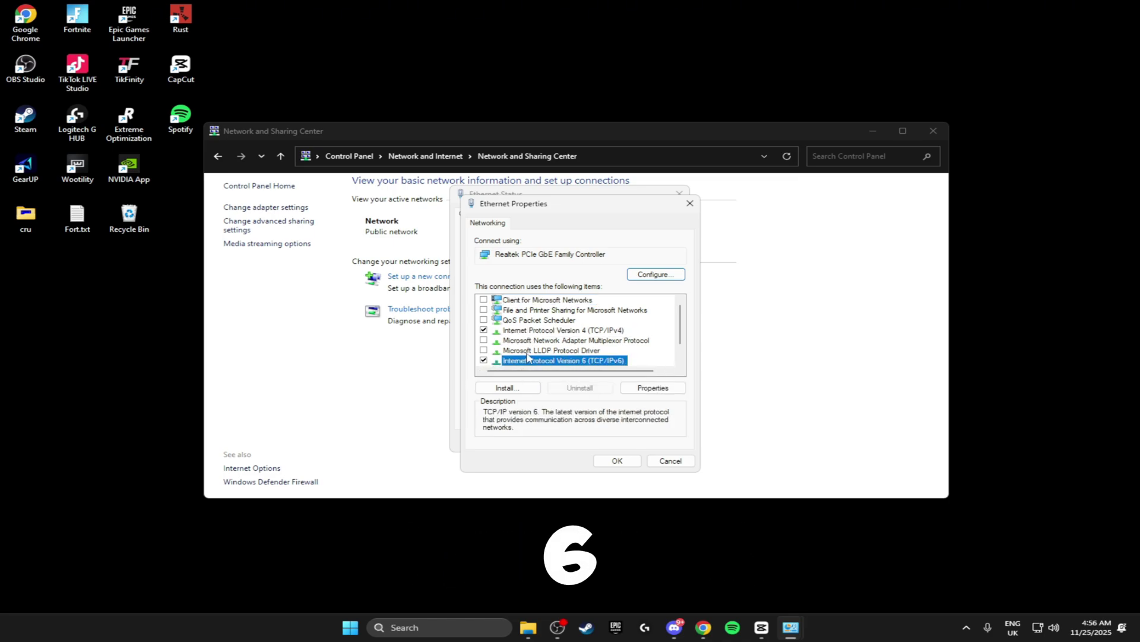
scroll(511, 335, down, 1)
click(484, 360)
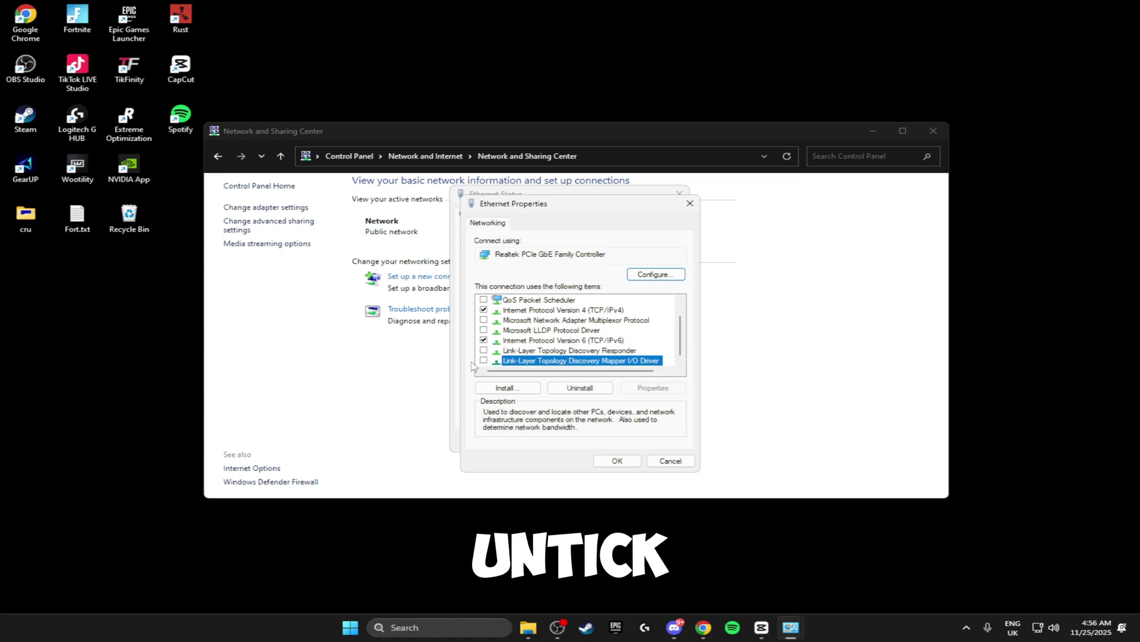
click(617, 460)
- Reopen the adapter properties and bring up the Internet Protocol Version 4 (TCP/IPv4) properties
click(484, 411)
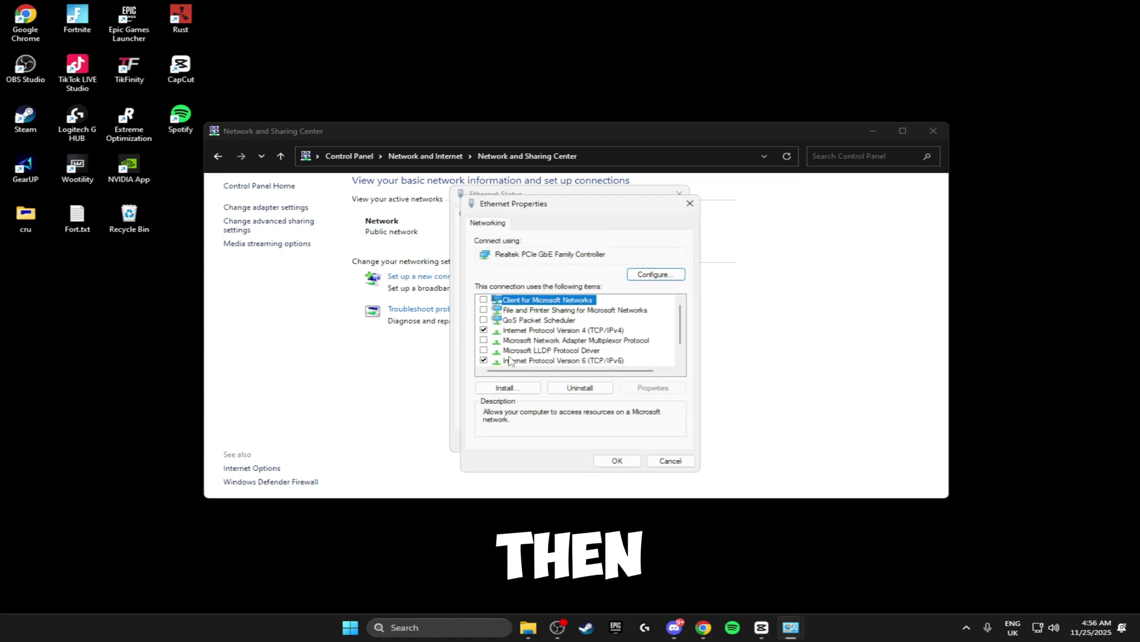
click(562, 330)
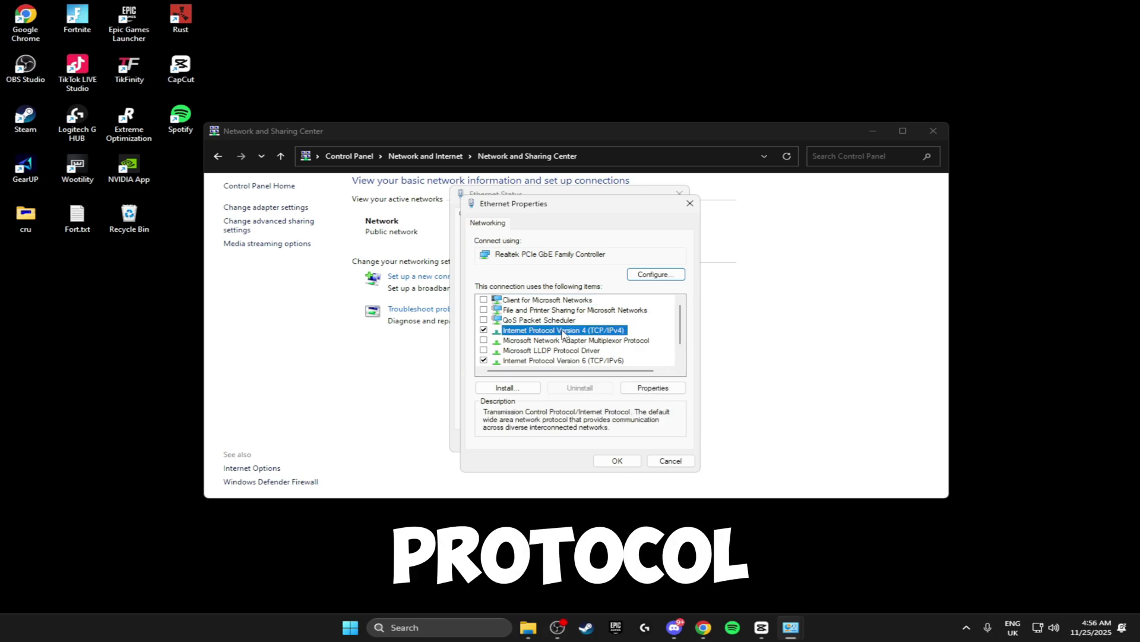
click(653, 387)
- Keep NetBIOS over TCP/IP disabled in the advanced TCP/IP WINS settings
click(704, 473)
click(582, 278)
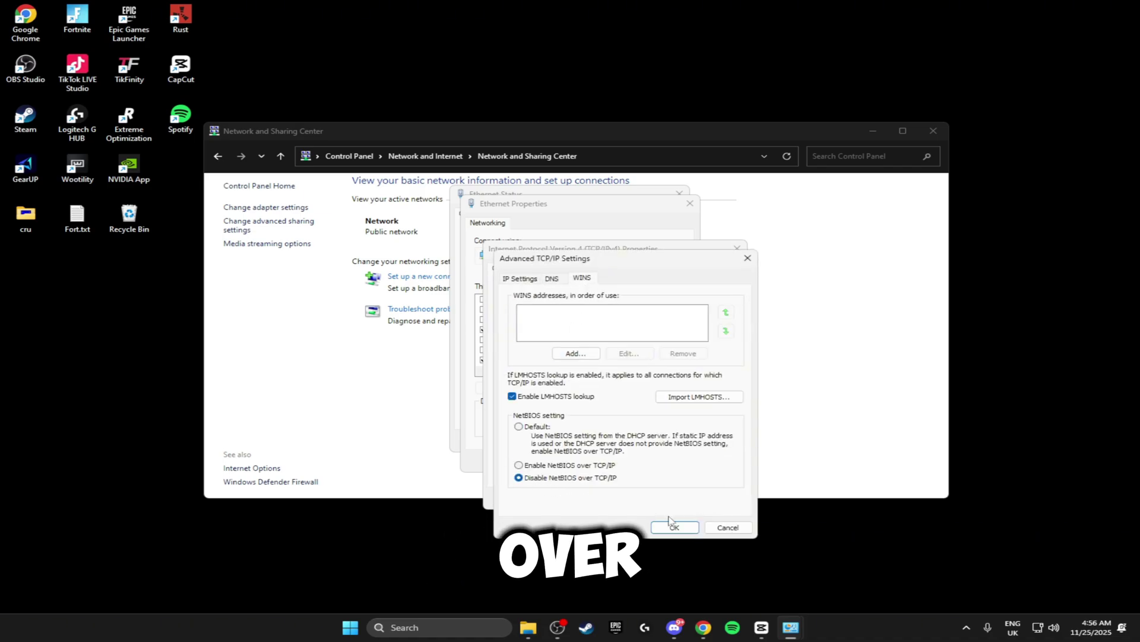
click(691, 530)
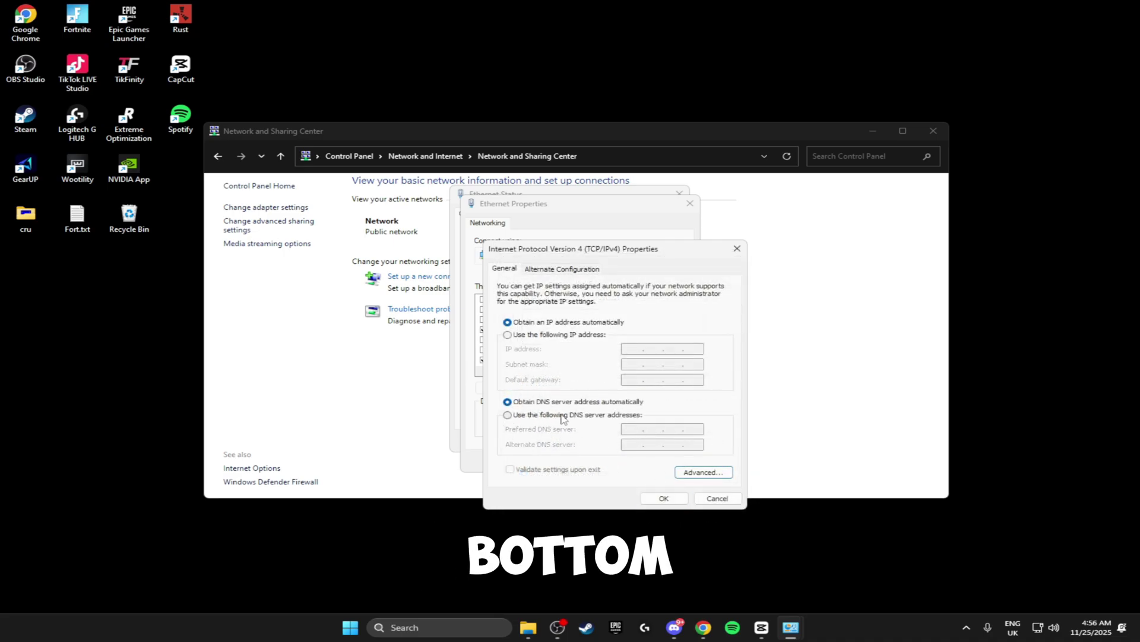
- Switch IPv4 to manually specified DNS server addresses and search for cmd
click(562, 416)
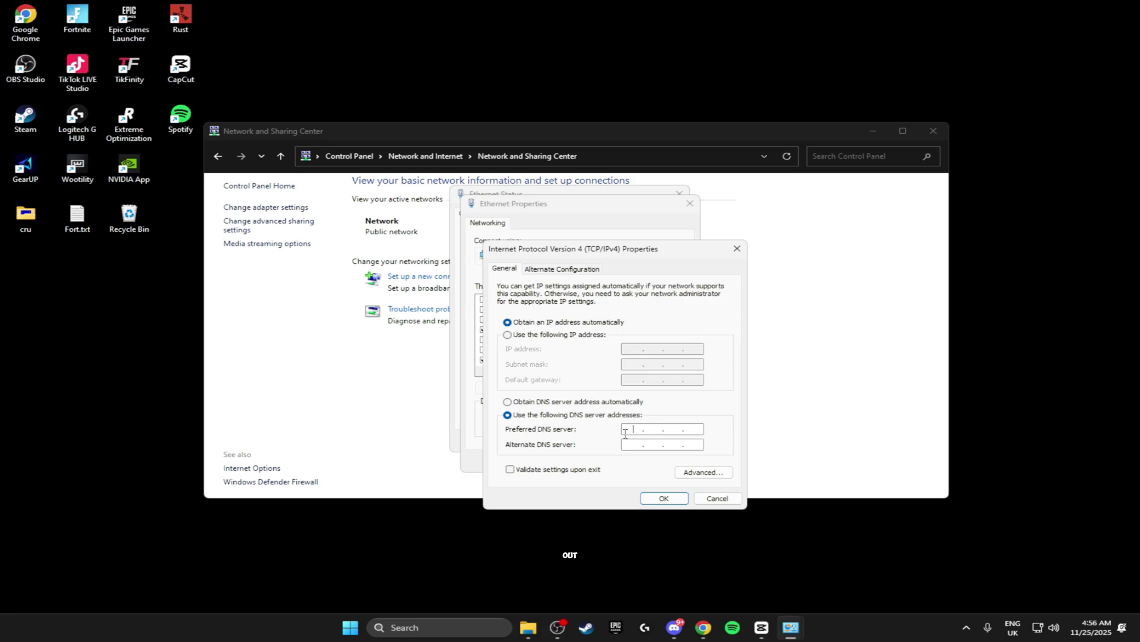
key(super)
text(cmd)
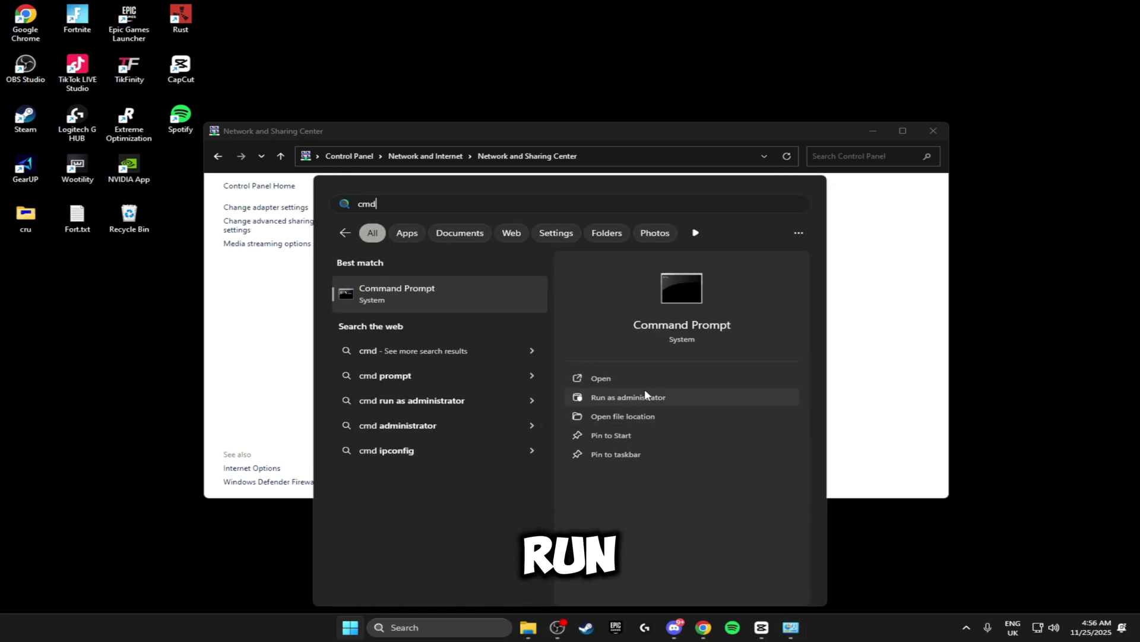
- Ping 1.1.1.1 and 8.8.8.8 from an administrator Command Prompt, then close it
click(645, 393)
text(ping 1.1.1.1)
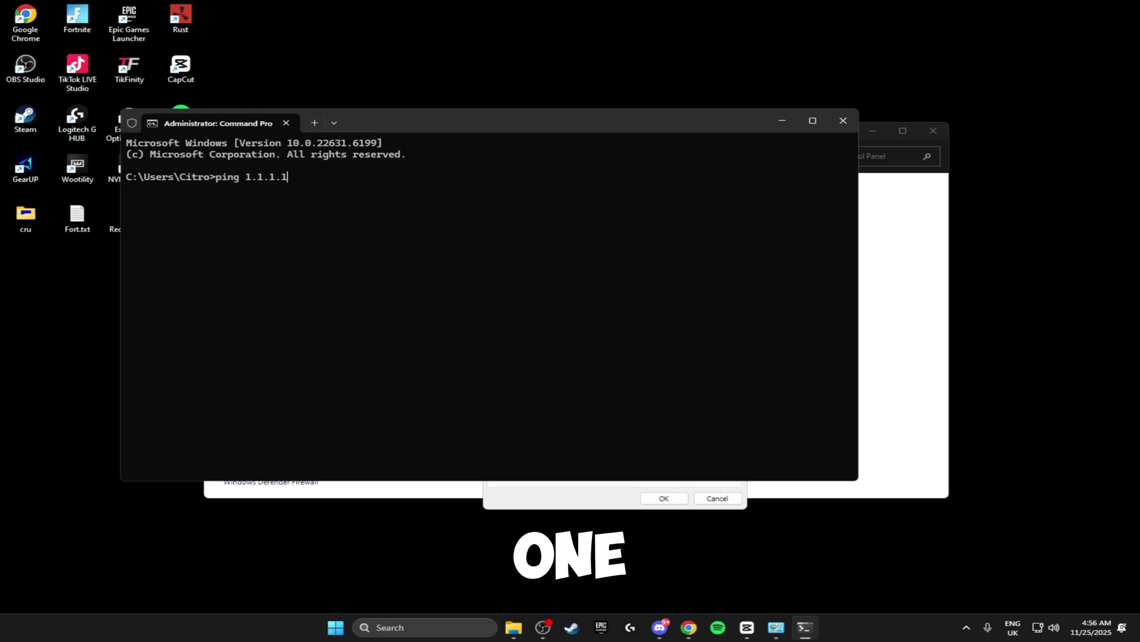
key(Return)
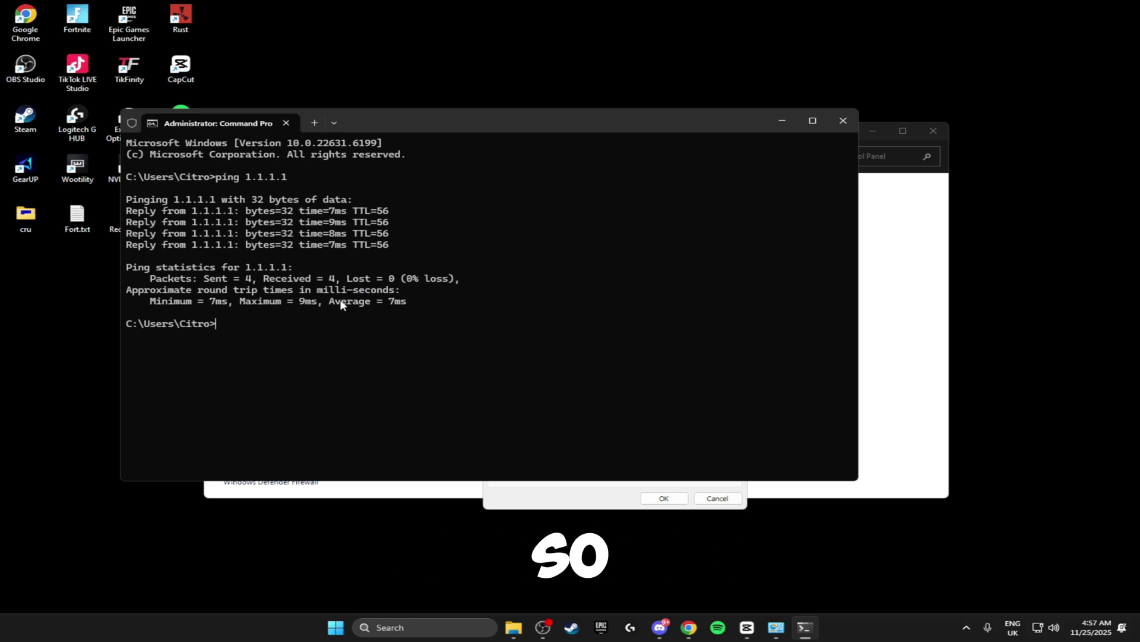
text(ping )
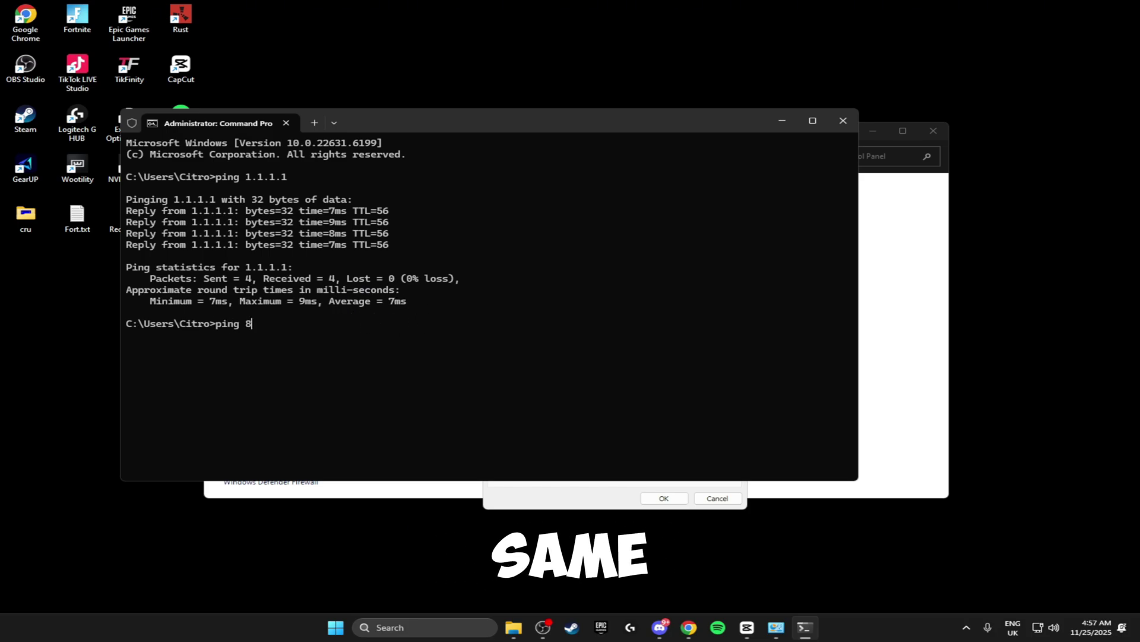
text(8.8.8.8)
key(Return)
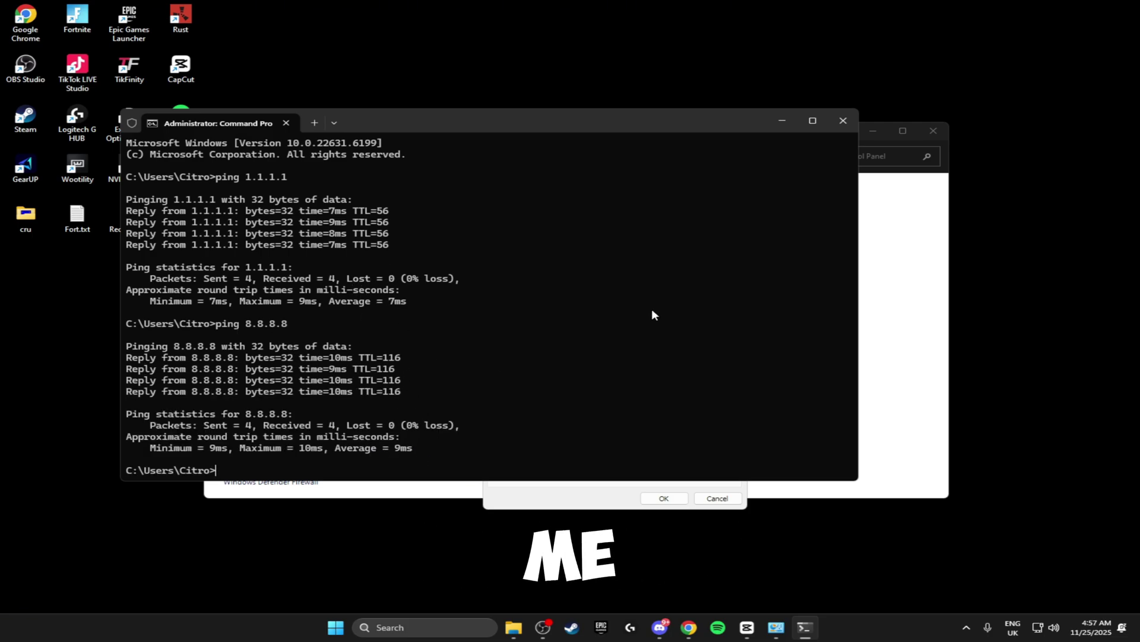
click(835, 123)
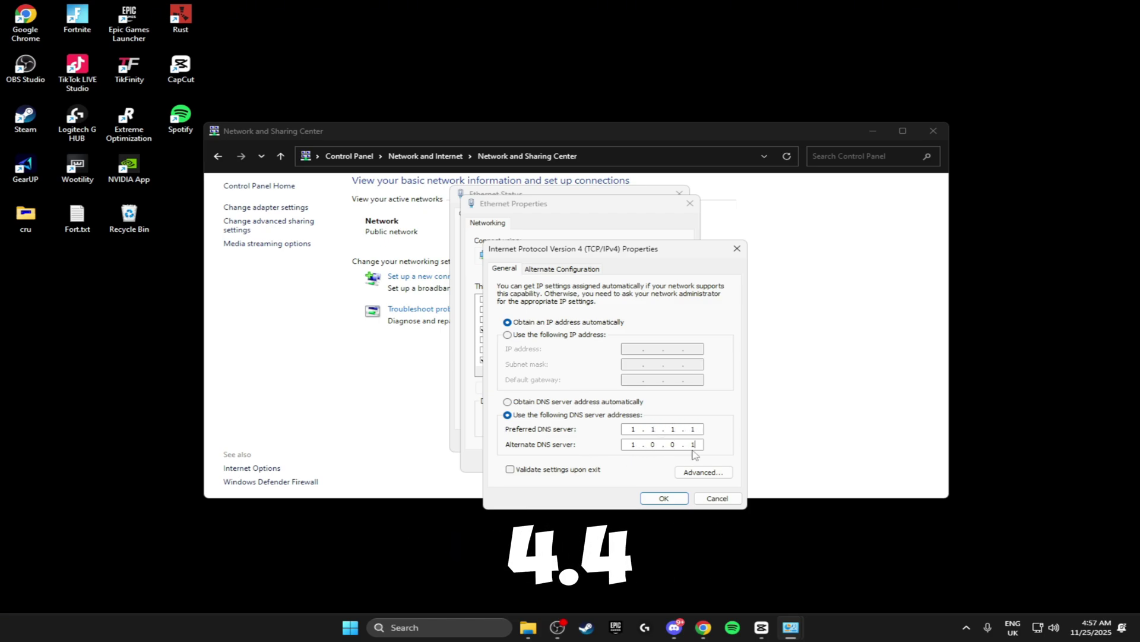
- Confirm the 1.1.1.1 and 1.0.0.1 DNS servers and open the Realtek adapter's configuration
click(665, 498)
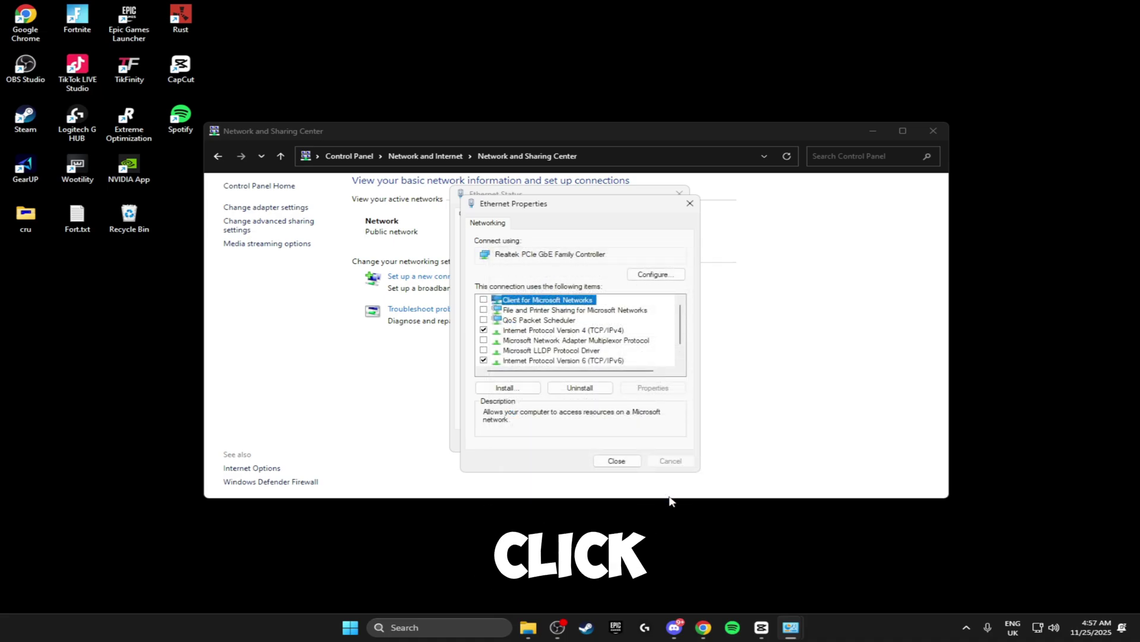
click(660, 279)
- Review the Large Send Offload v2 and Recv Segment Coalescing settings on the adapter's Advanced tab
click(606, 360)
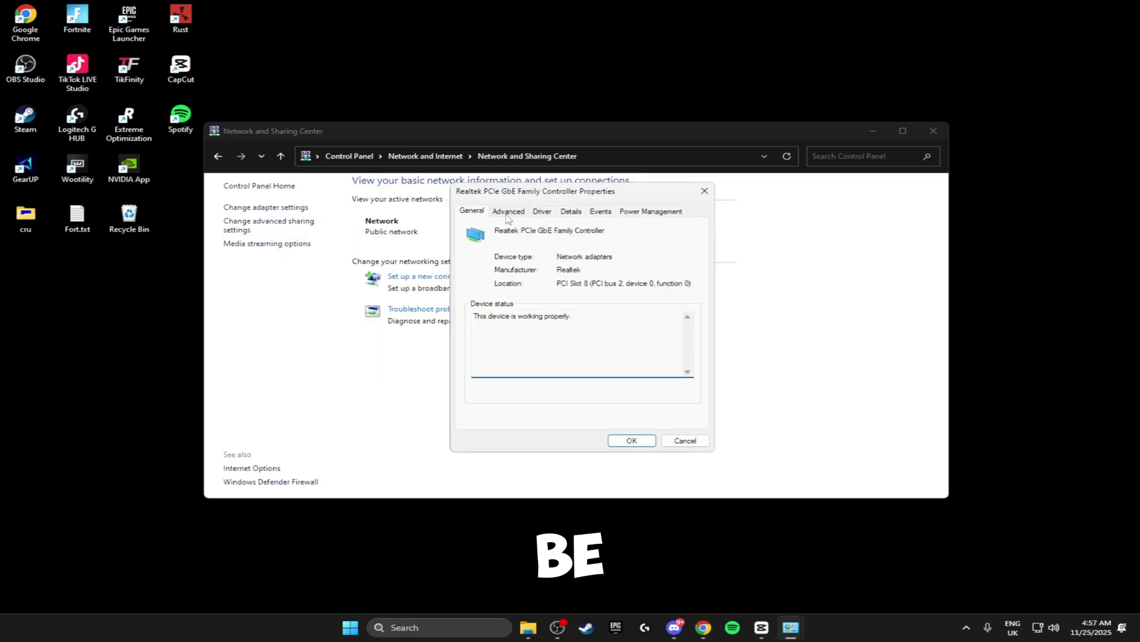
click(509, 211)
scroll(556, 326, down, 3)
scroll(564, 303, up, 3)
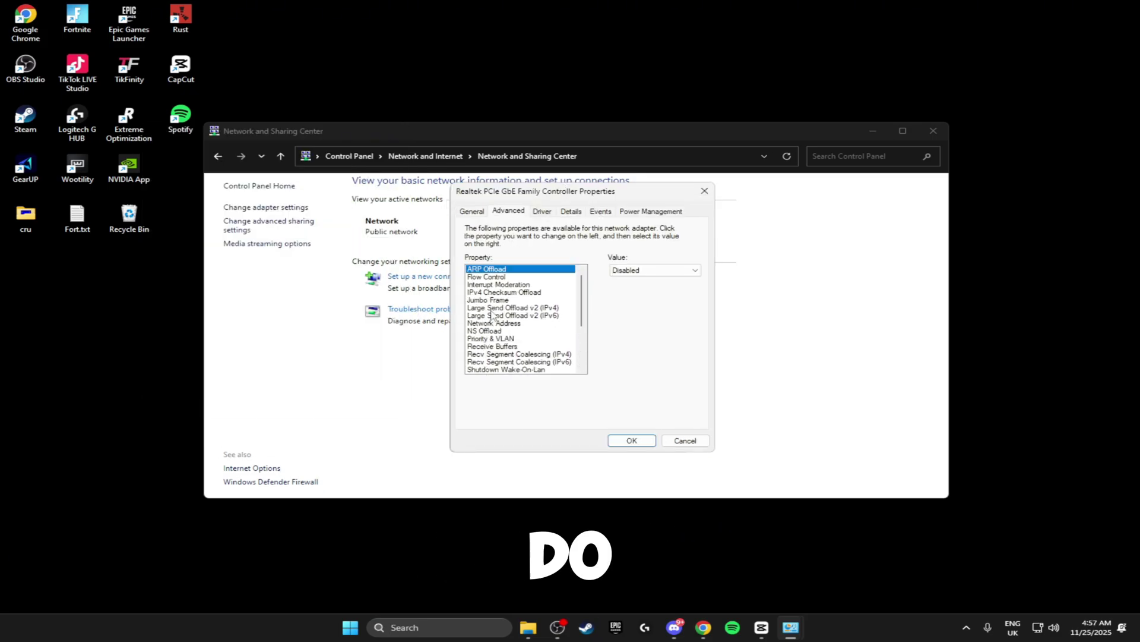
click(533, 307)
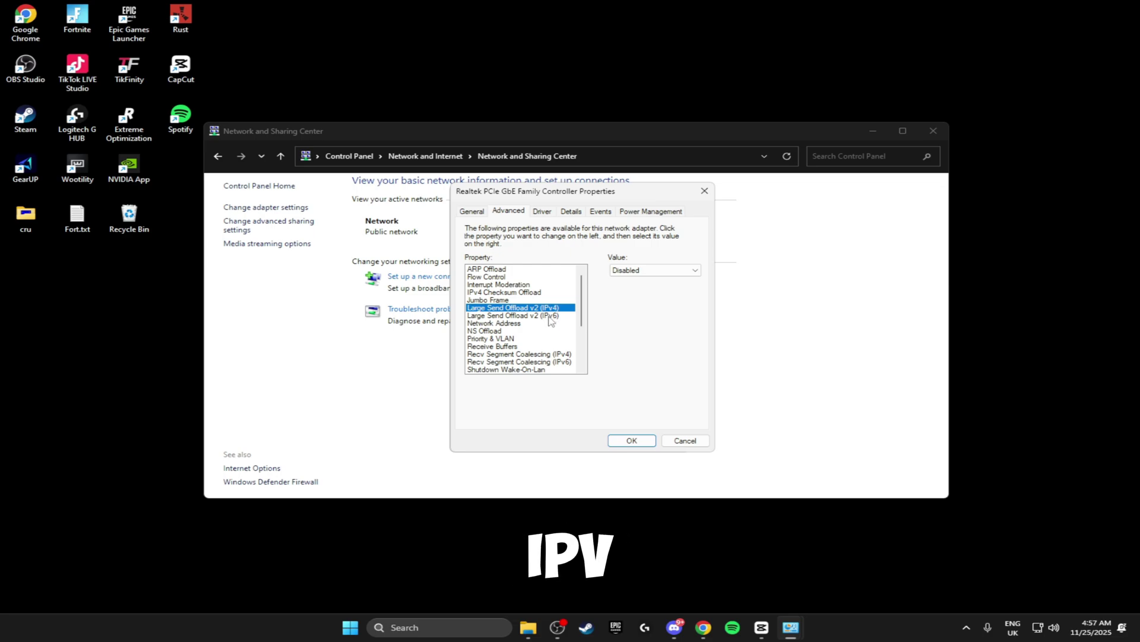
click(550, 316)
scroll(554, 321, down, 2)
click(555, 316)
click(554, 323)
- Keep TCP Checksum Offload (IPv4) Disabled and review UDP Checksum Offload (IPv4)
scroll(555, 321, down, 2)
click(559, 316)
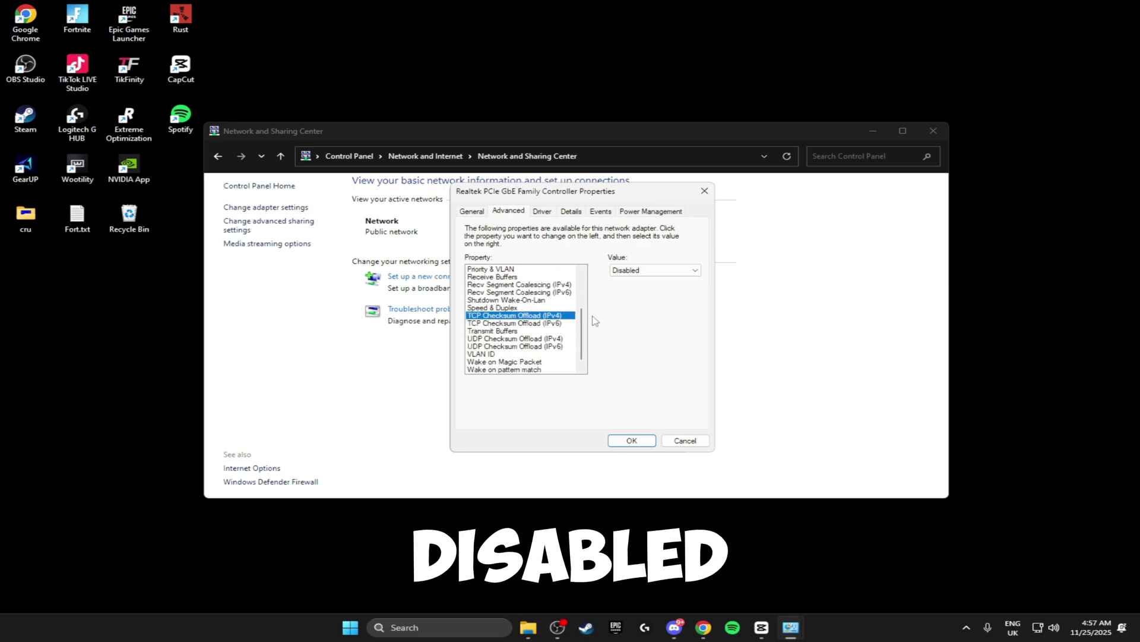
click(646, 274)
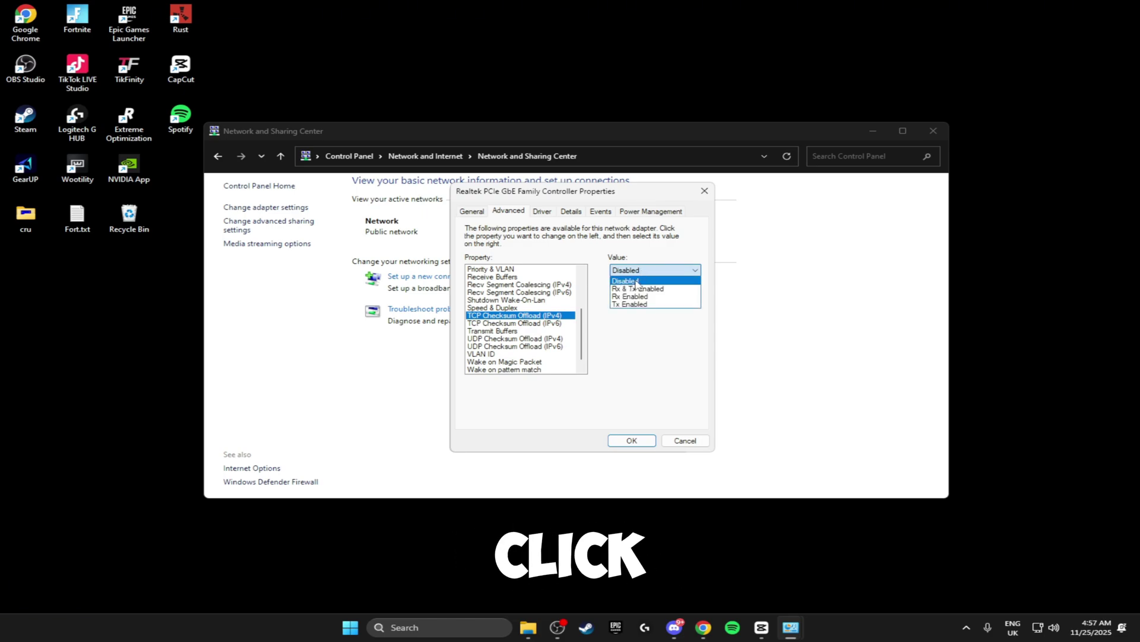
click(625, 280)
click(553, 323)
click(556, 338)
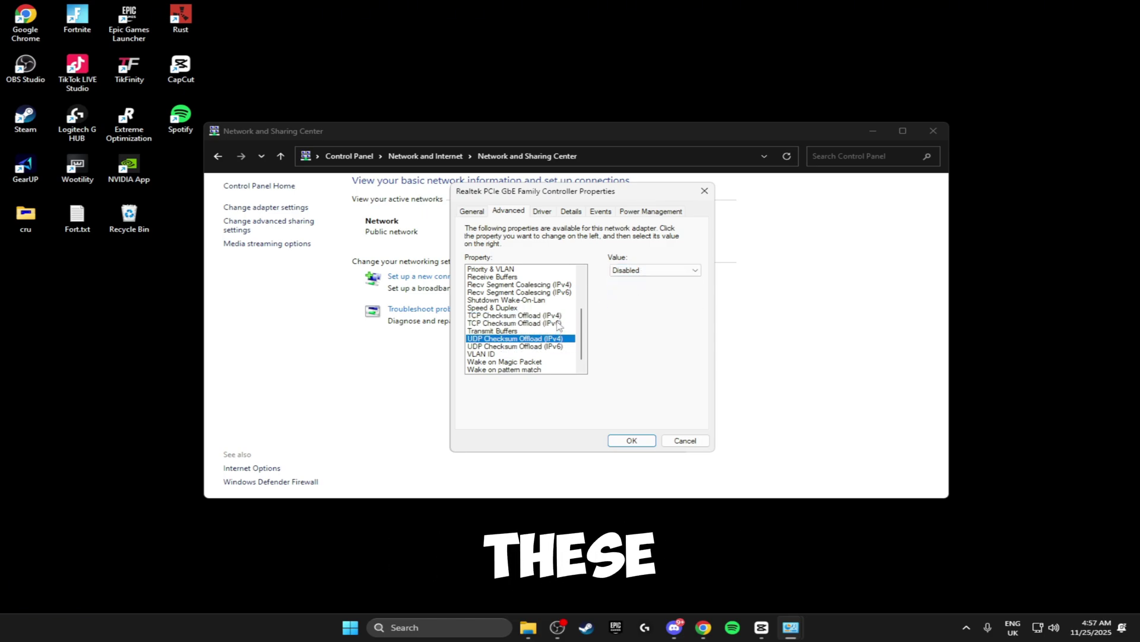
- Set Speed & Duplex to 1.0 Gbps Full Duplex and both Wake on Magic Packet and Wake on pattern match to Disabled
click(519, 309)
click(626, 272)
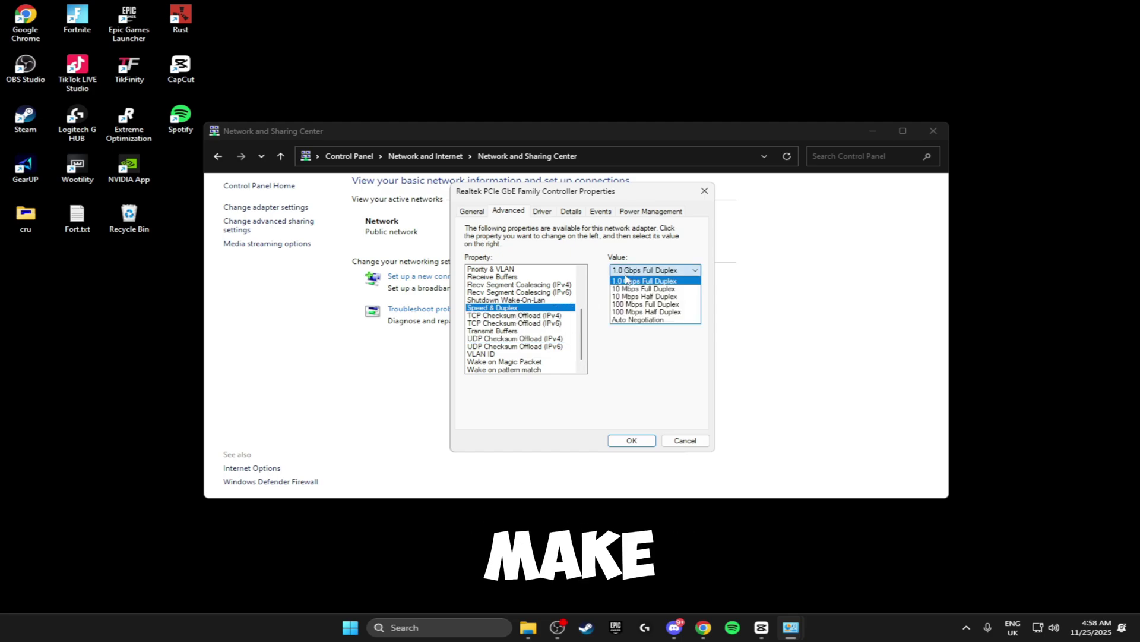
click(626, 281)
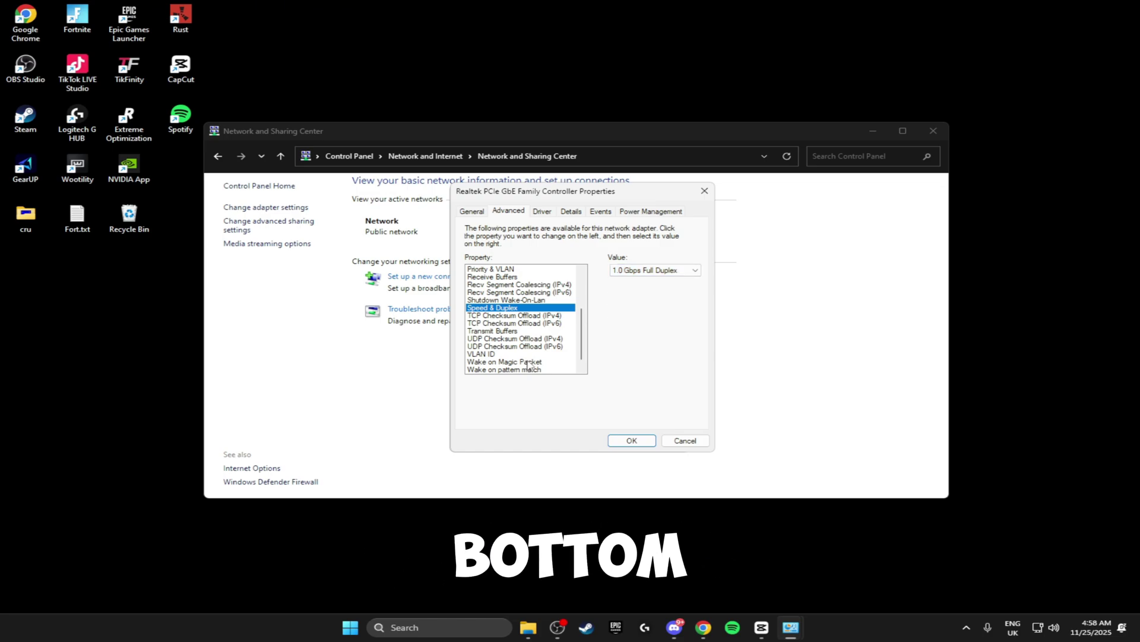
click(527, 363)
click(639, 271)
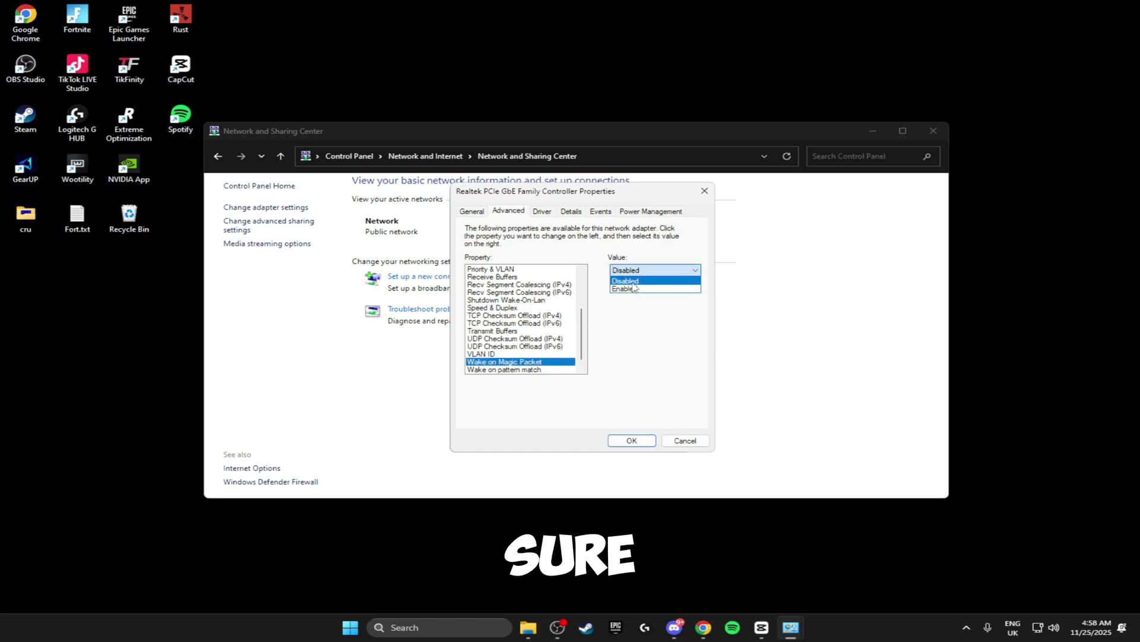
click(633, 282)
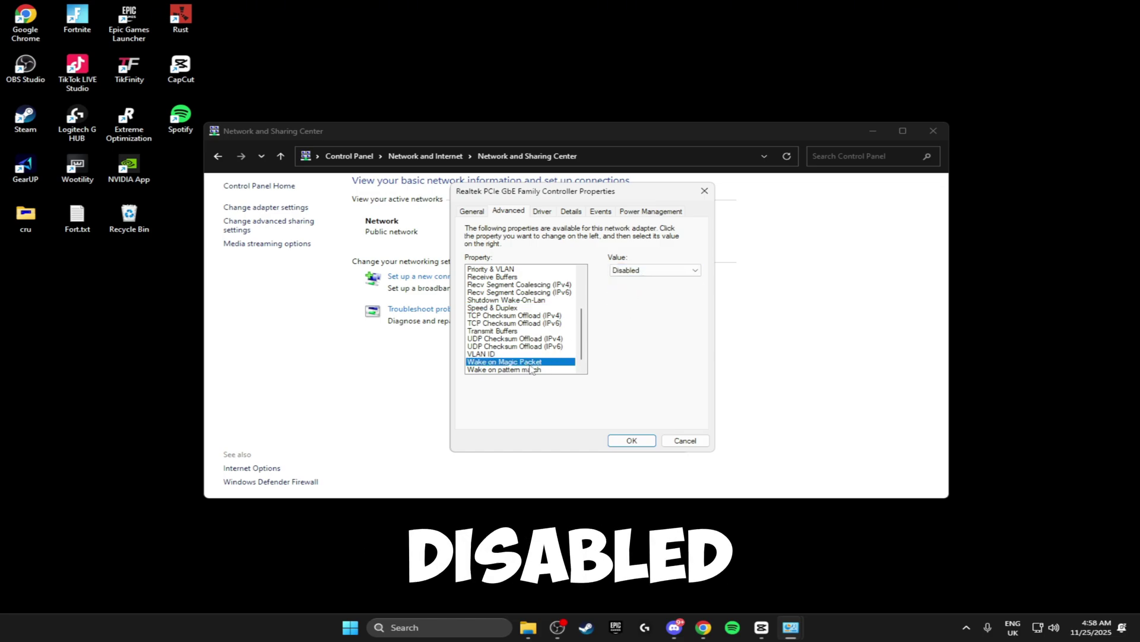
click(517, 369)
click(676, 271)
click(633, 283)
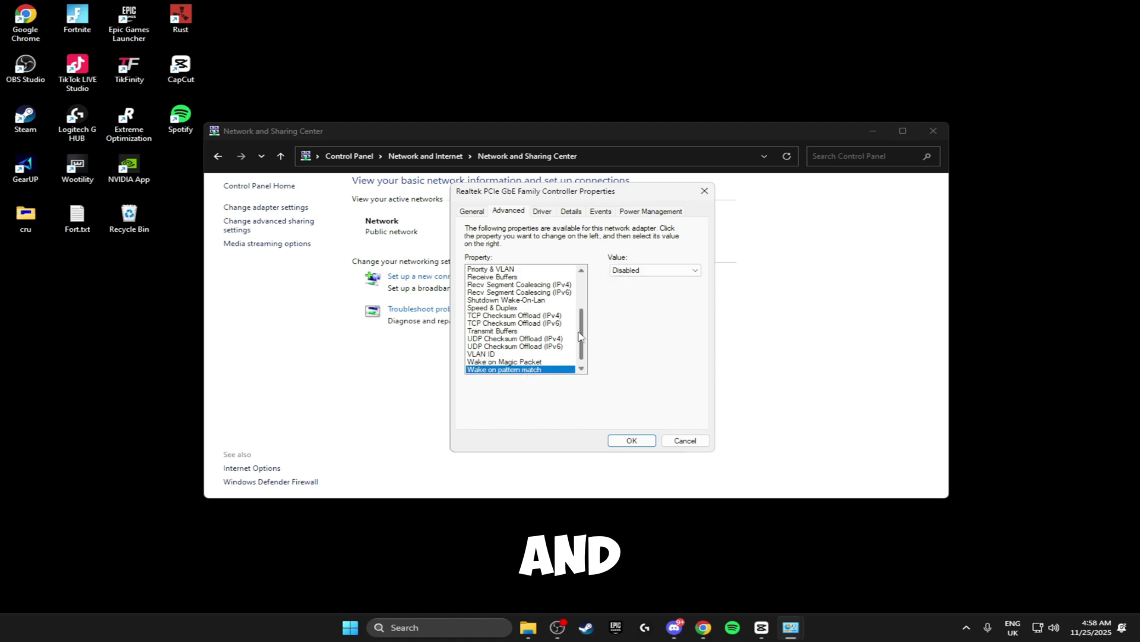
- Review Flow Control and keep Interrupt Moderation Enabled
drag(579, 336, 581, 283)
click(499, 277)
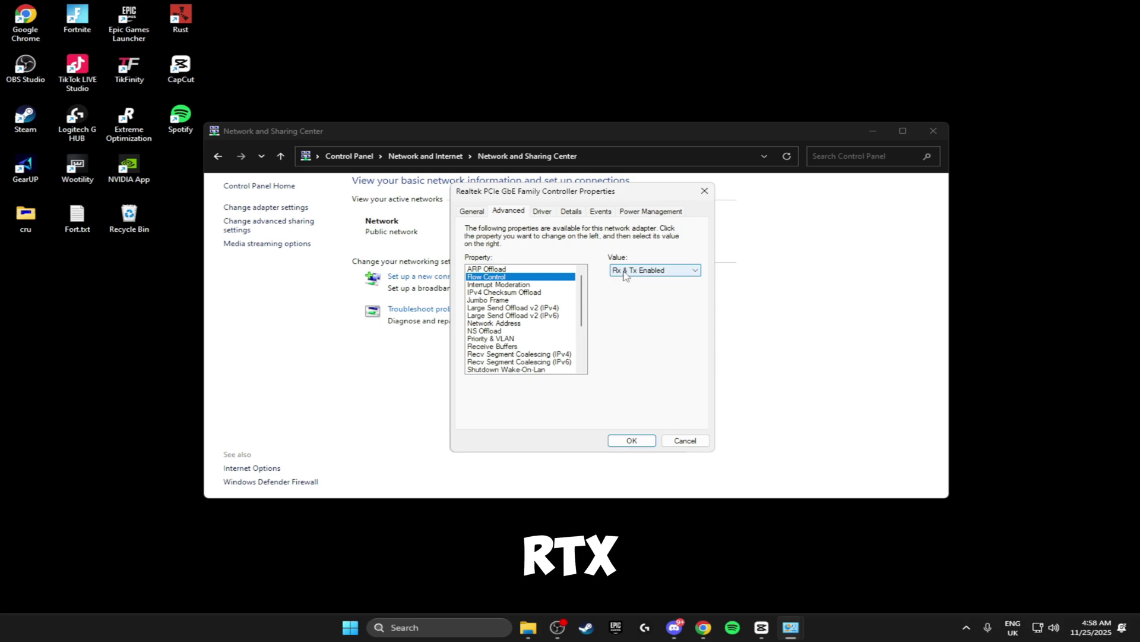
click(523, 285)
click(653, 270)
click(631, 293)
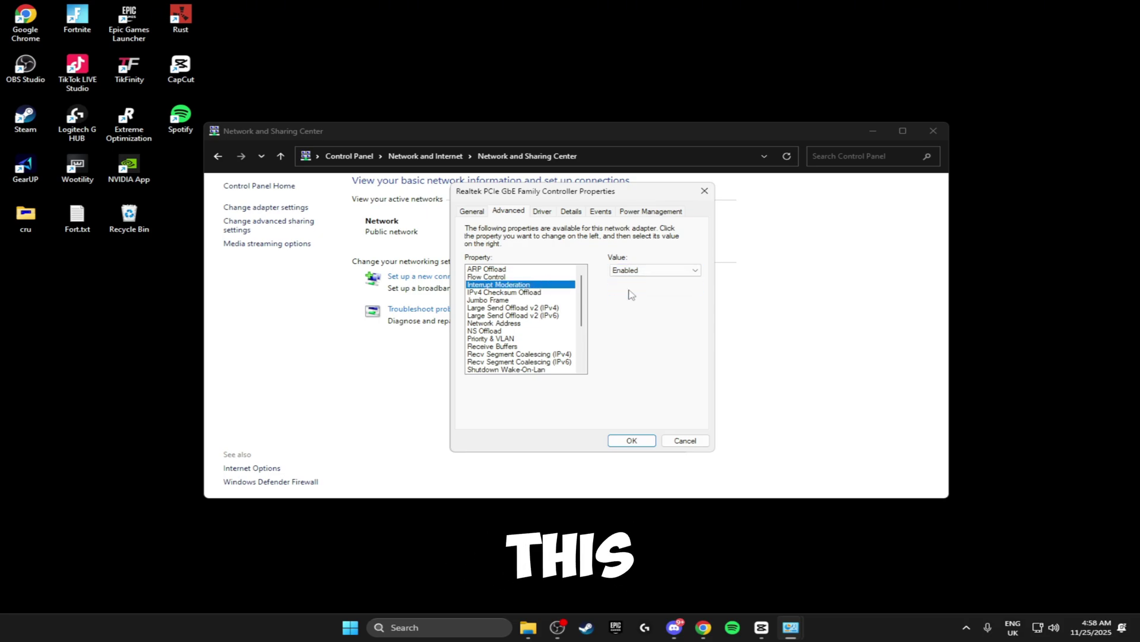
- Untick all three Power Management options, save the adapter settings, and close the network windows
click(649, 212)
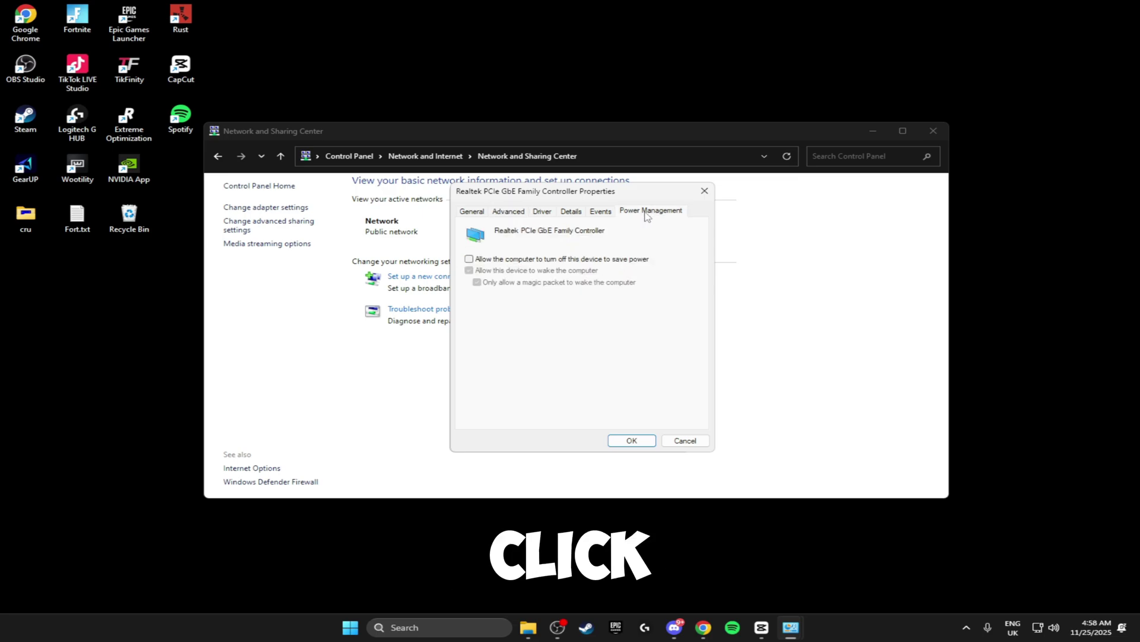
click(476, 282)
click(469, 270)
click(470, 259)
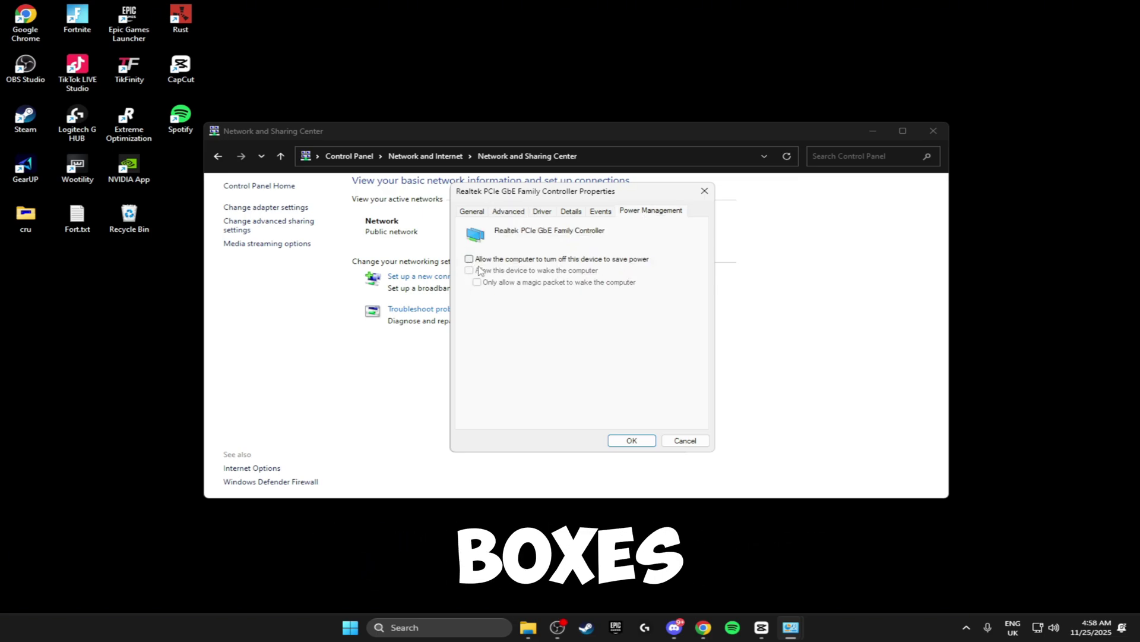
click(633, 441)
click(656, 442)
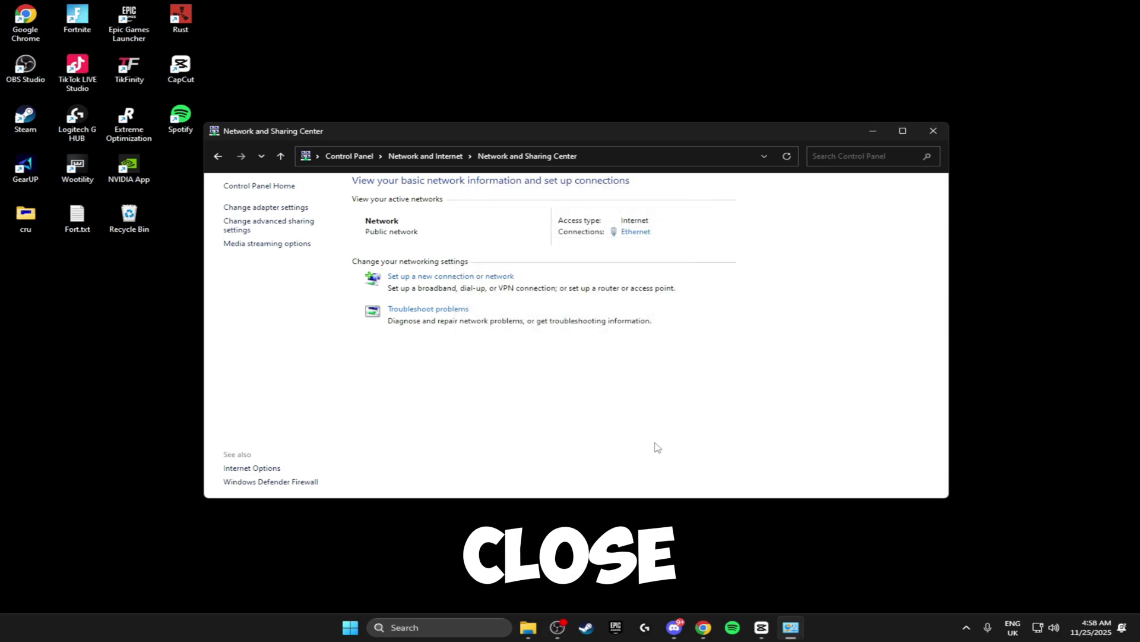
click(935, 134)
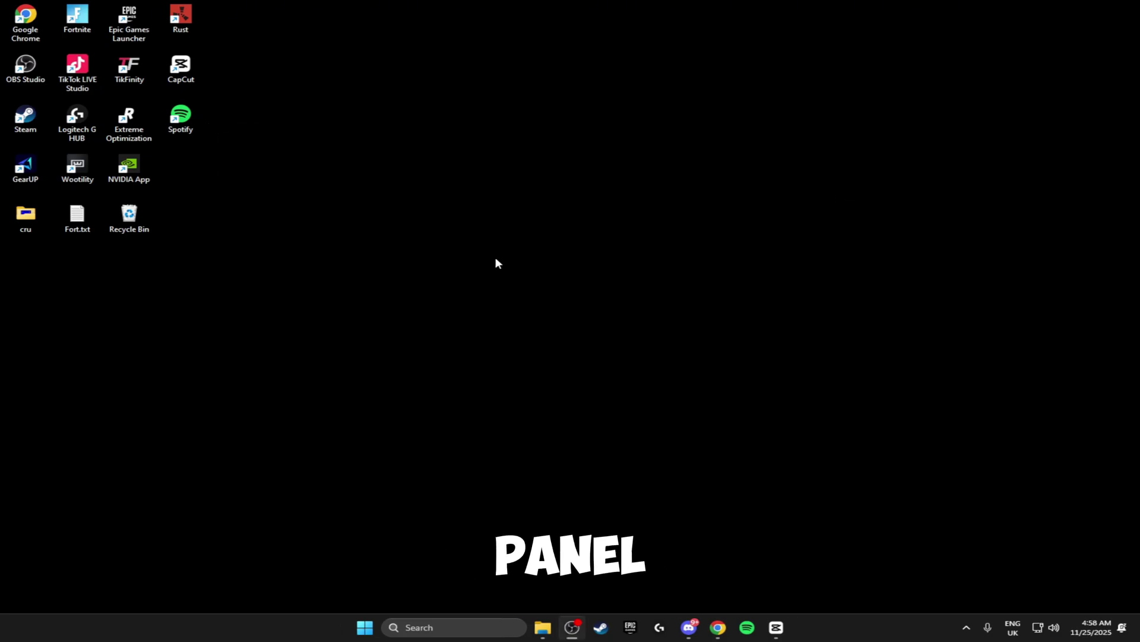